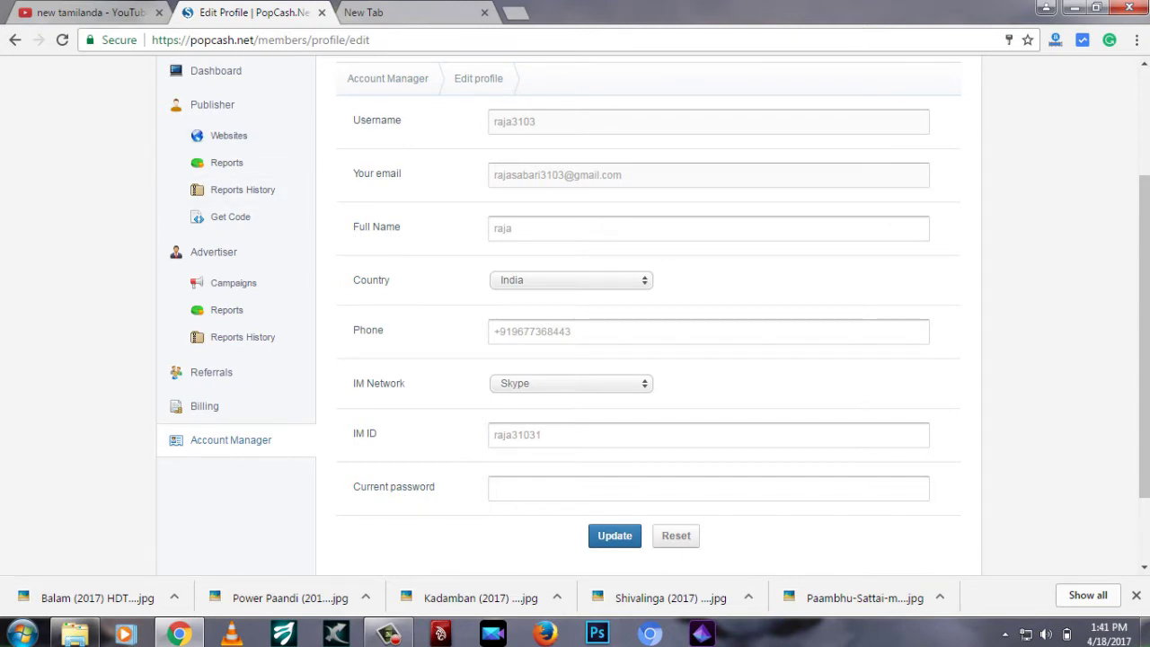
Review the Edit Profile fields and the available IM Network options, and return to the Dashboard
scroll(229, 294, up, 2)
scroll(229, 294, down, 2)
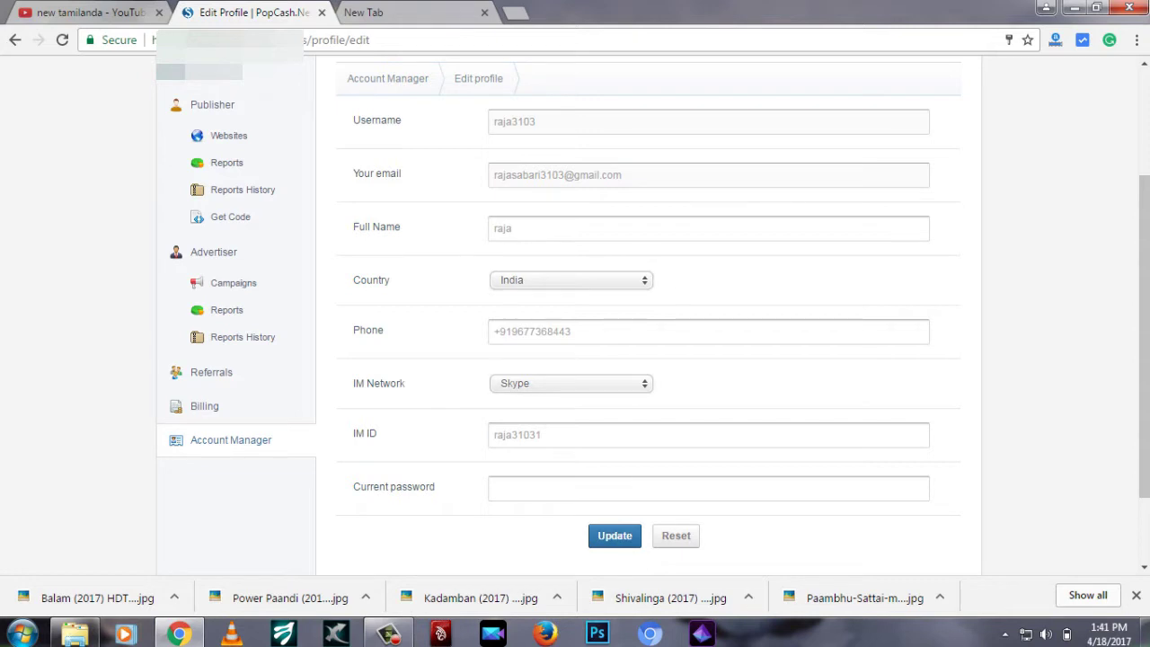
click(571, 382)
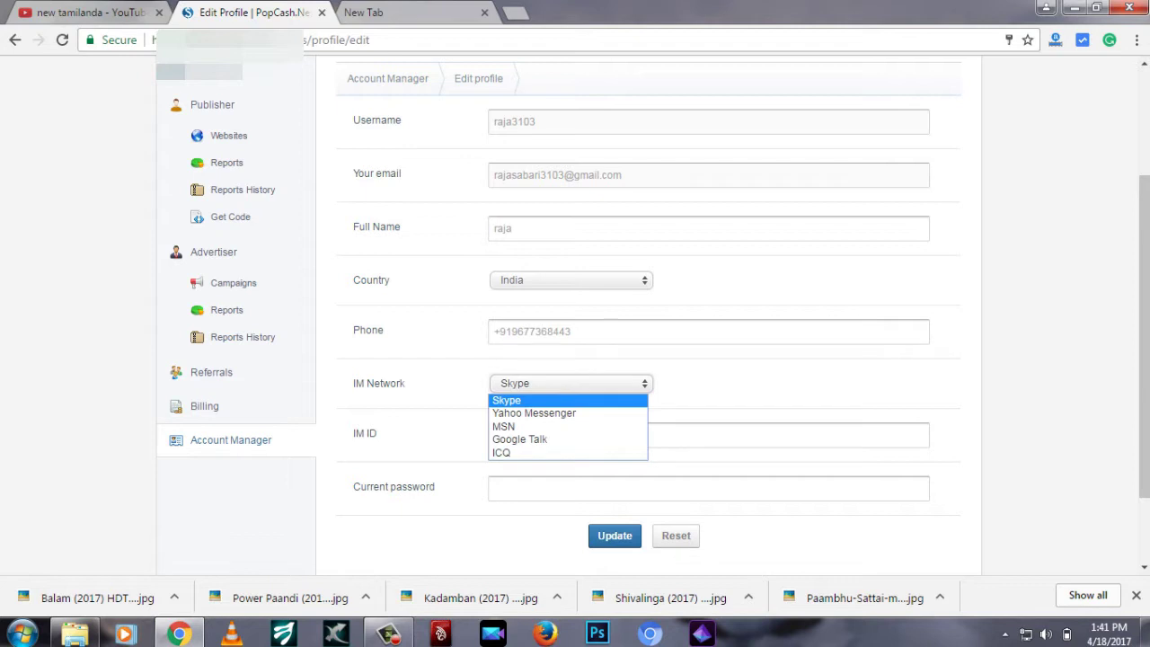
key(Escape)
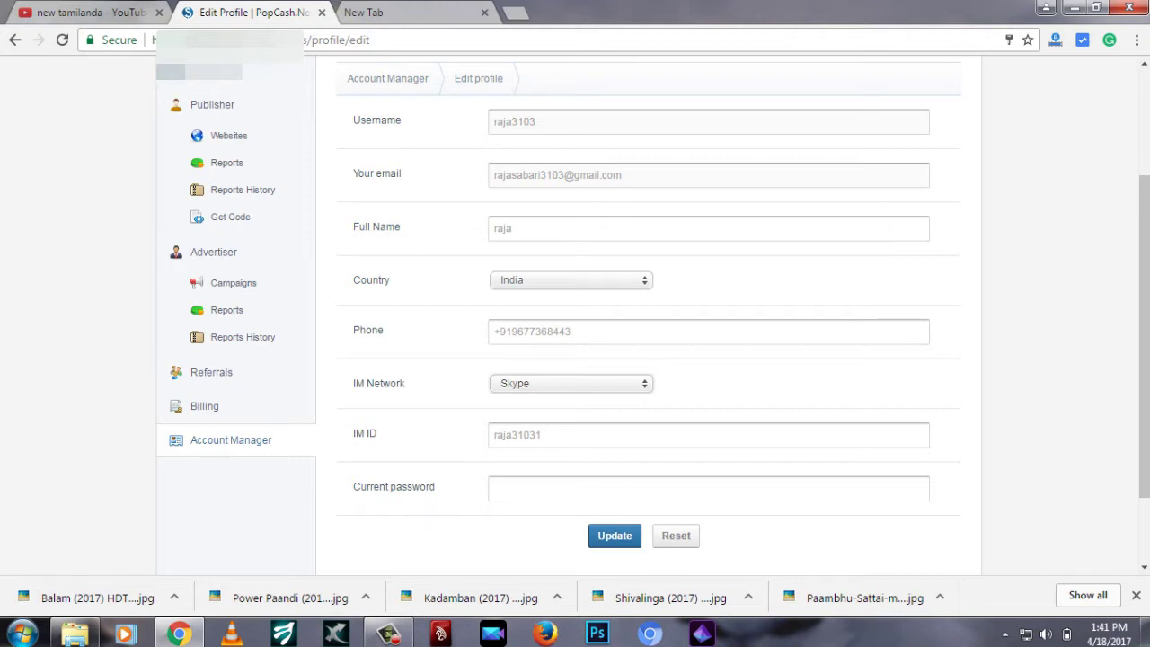
scroll(575, 315, up, 2)
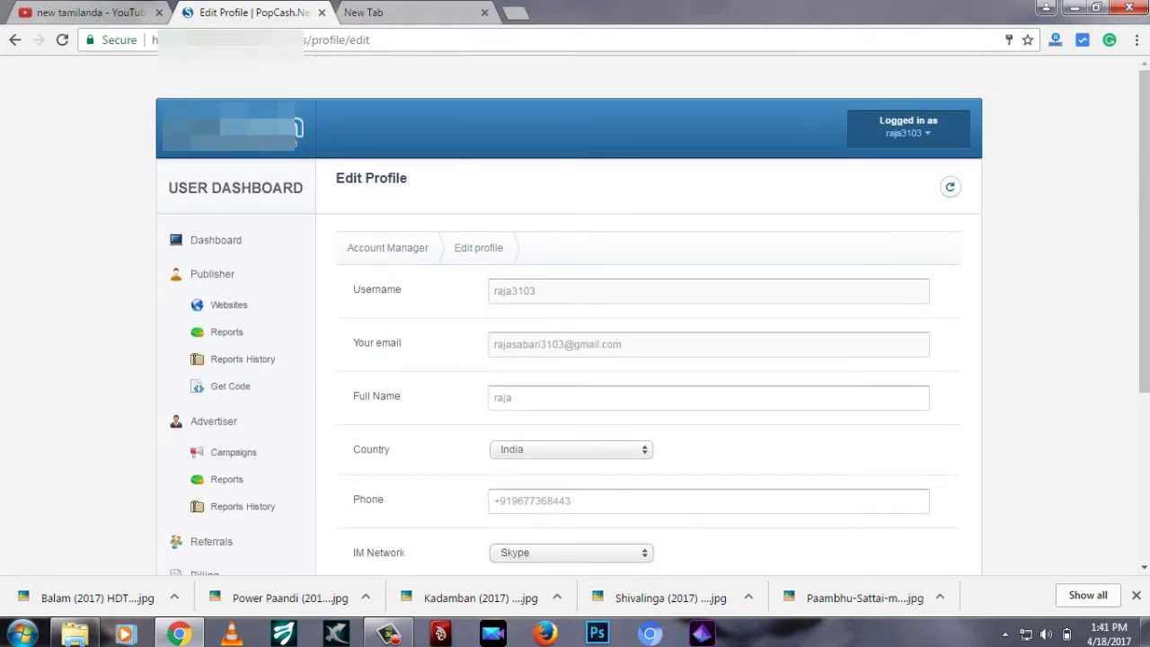
click(216, 240)
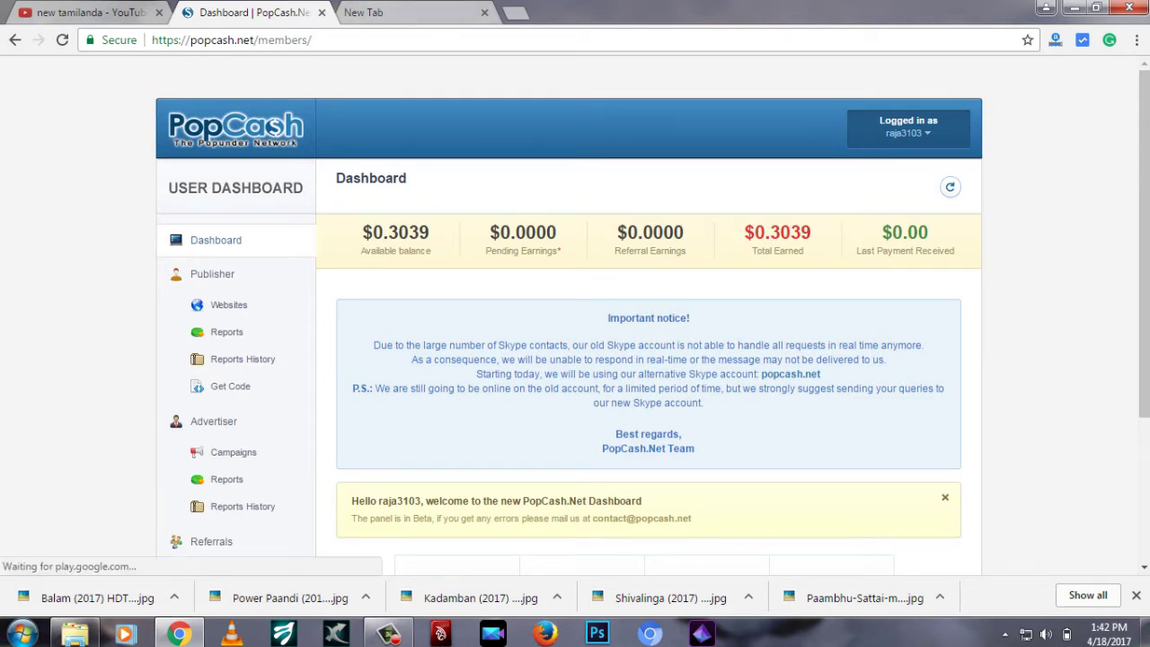
Search Google for tamilrockers and open the teamrockers.net result in a separate tab
key(ctrl+Tab)
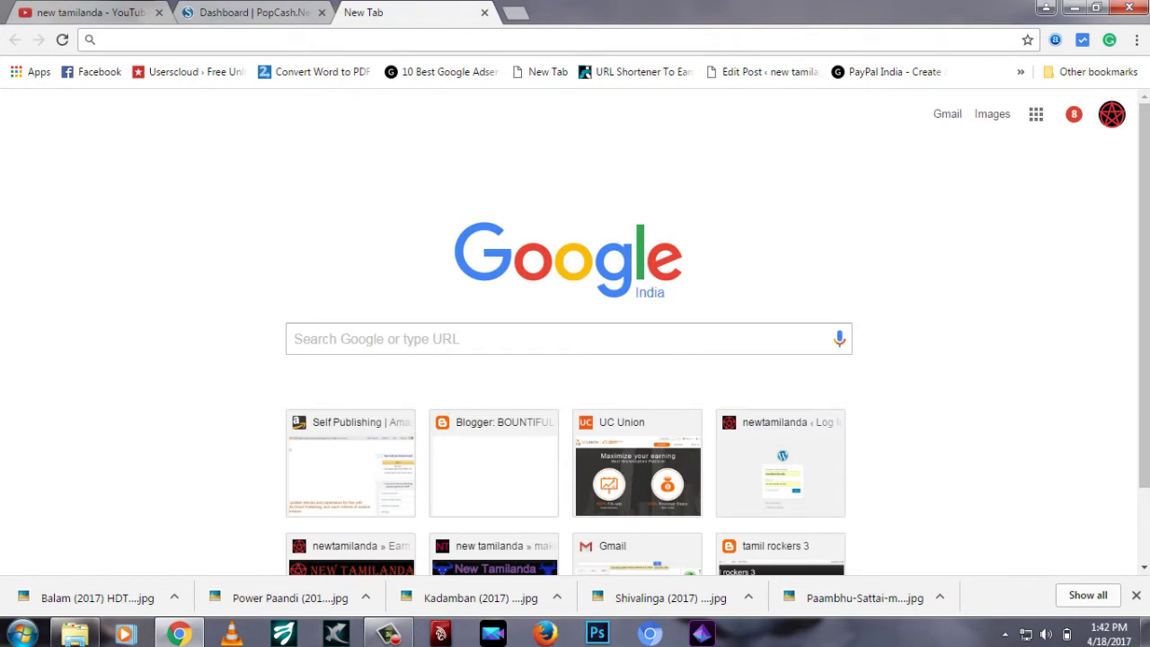
text(ta)
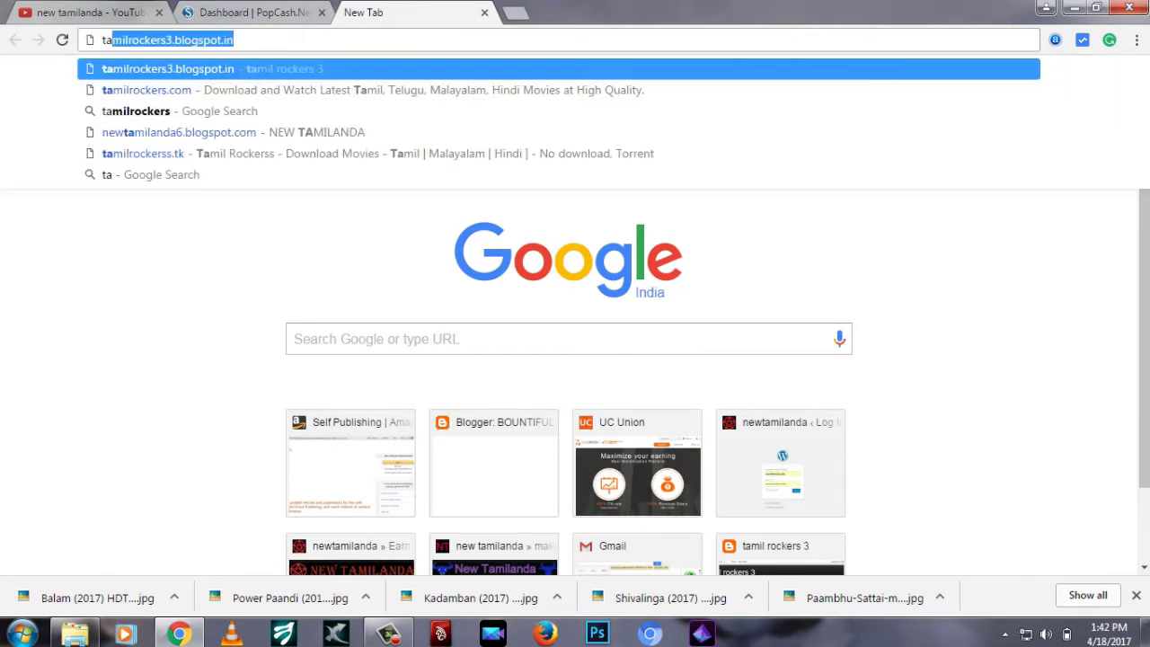
key(Down)
key(Down)
key(Return)
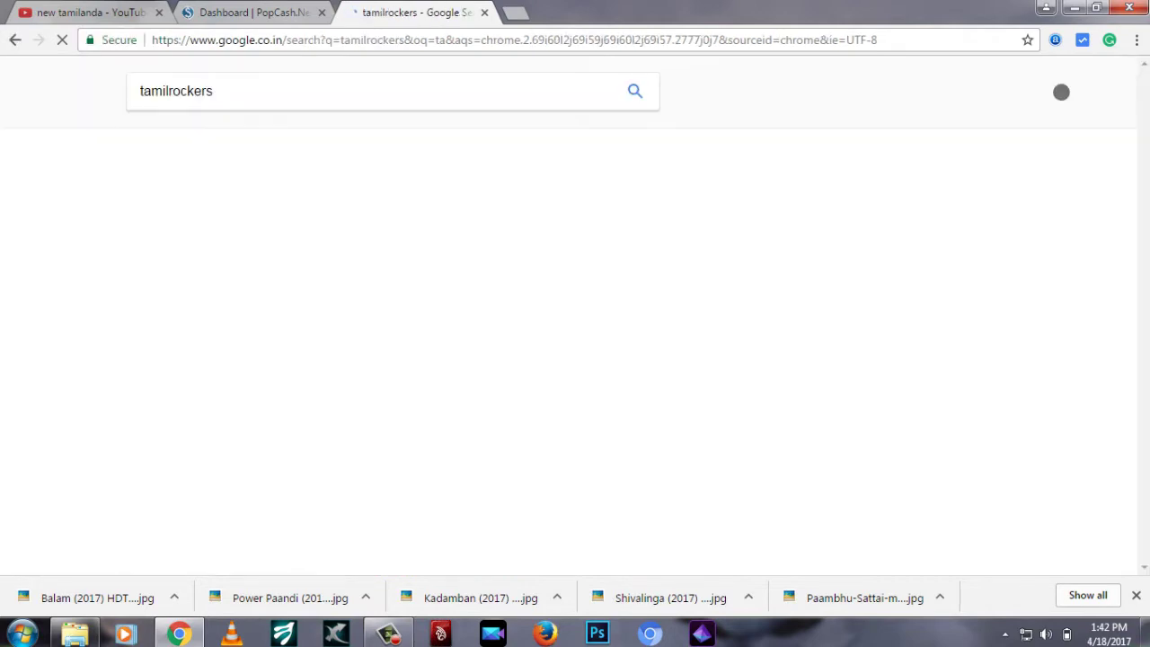
right_click(308, 328)
click(351, 334)
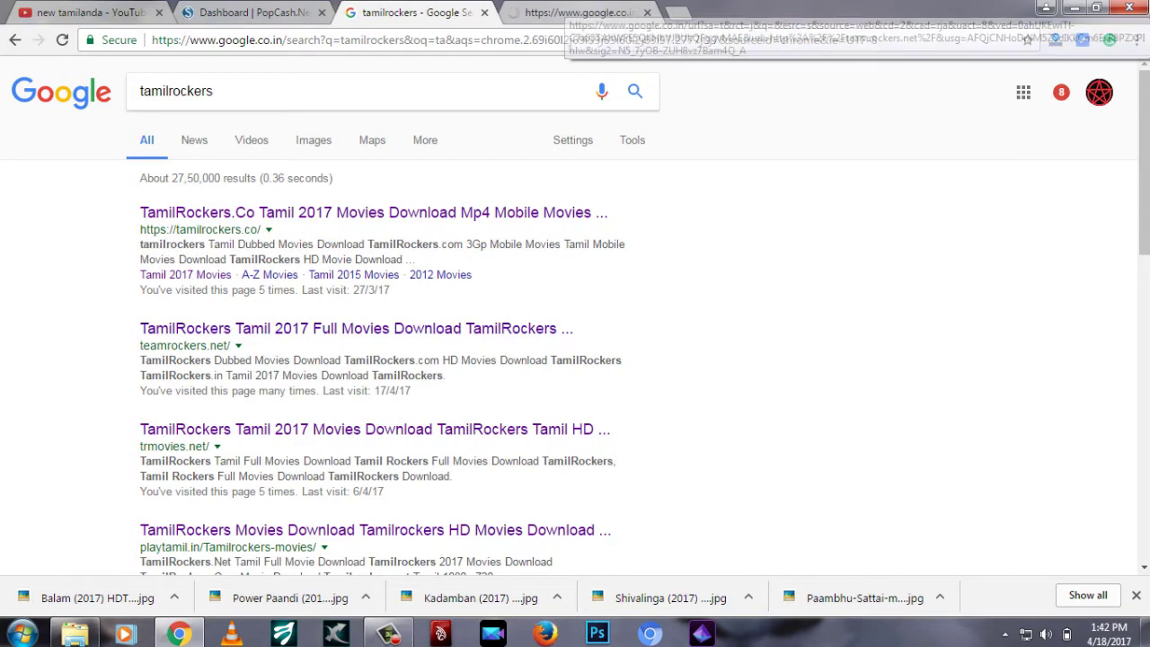
click(575, 13)
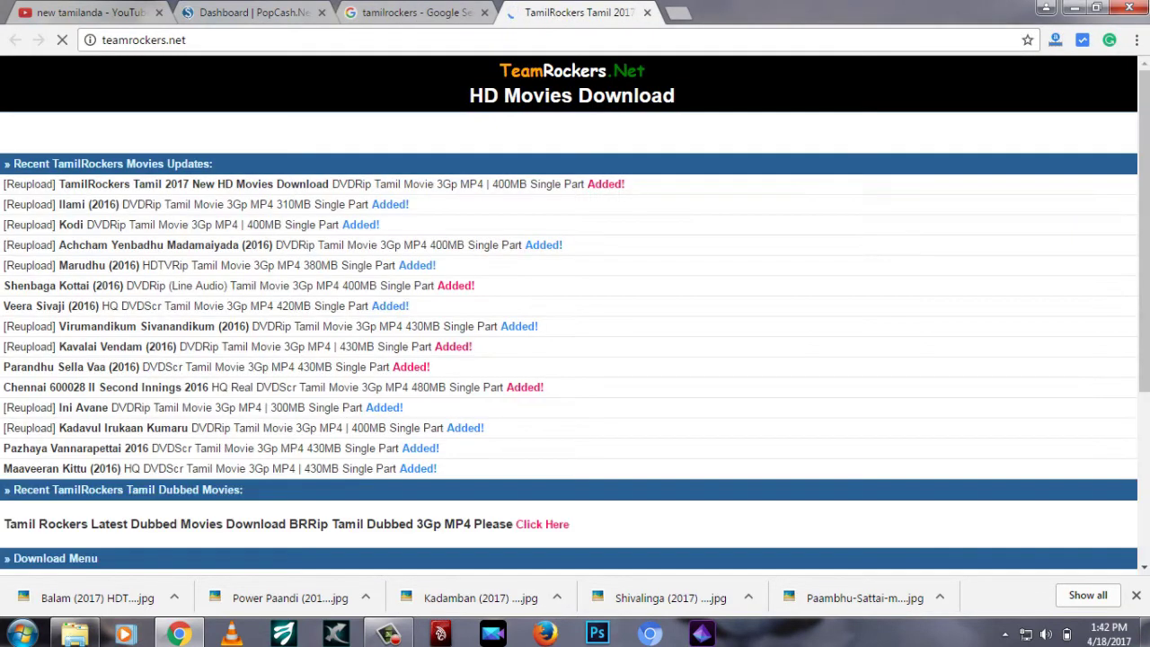
Open the 2017 Movies listing on teamrockers.net and close the Amazon advertisement tab
scroll(575, 315, down, 4)
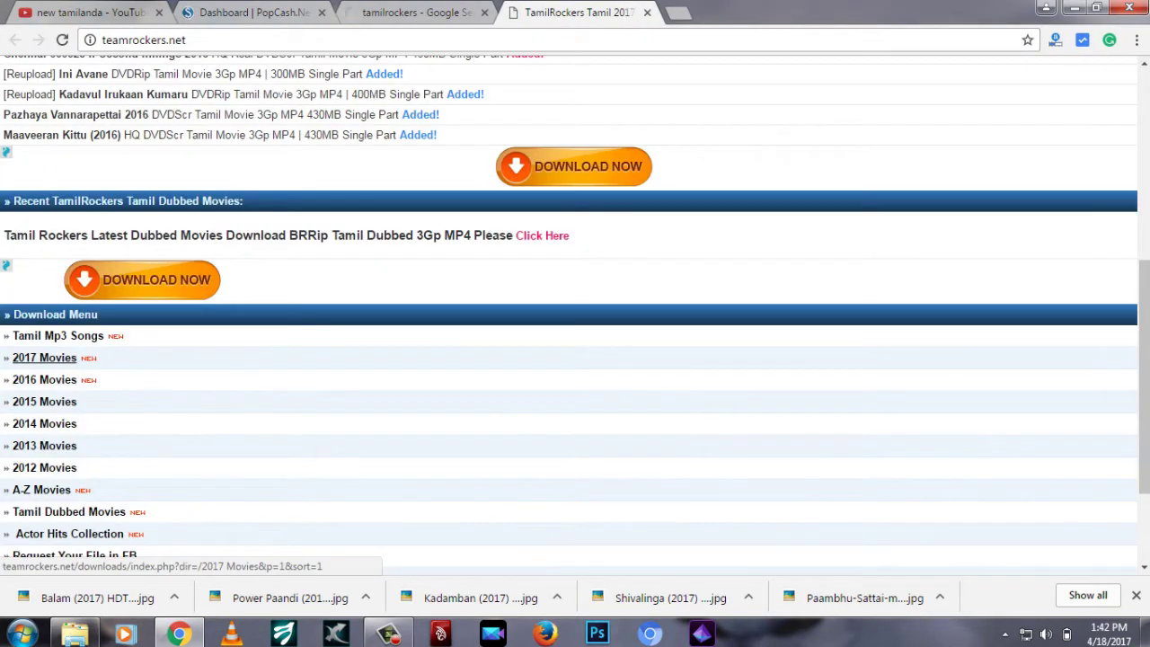
click(44, 358)
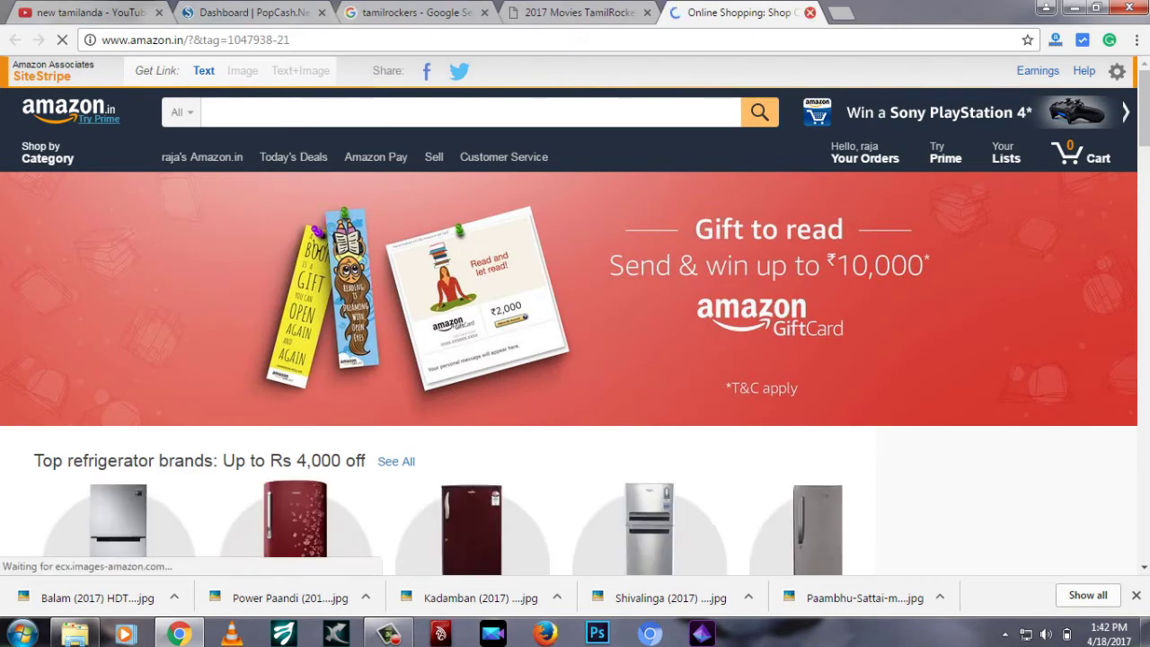
click(810, 12)
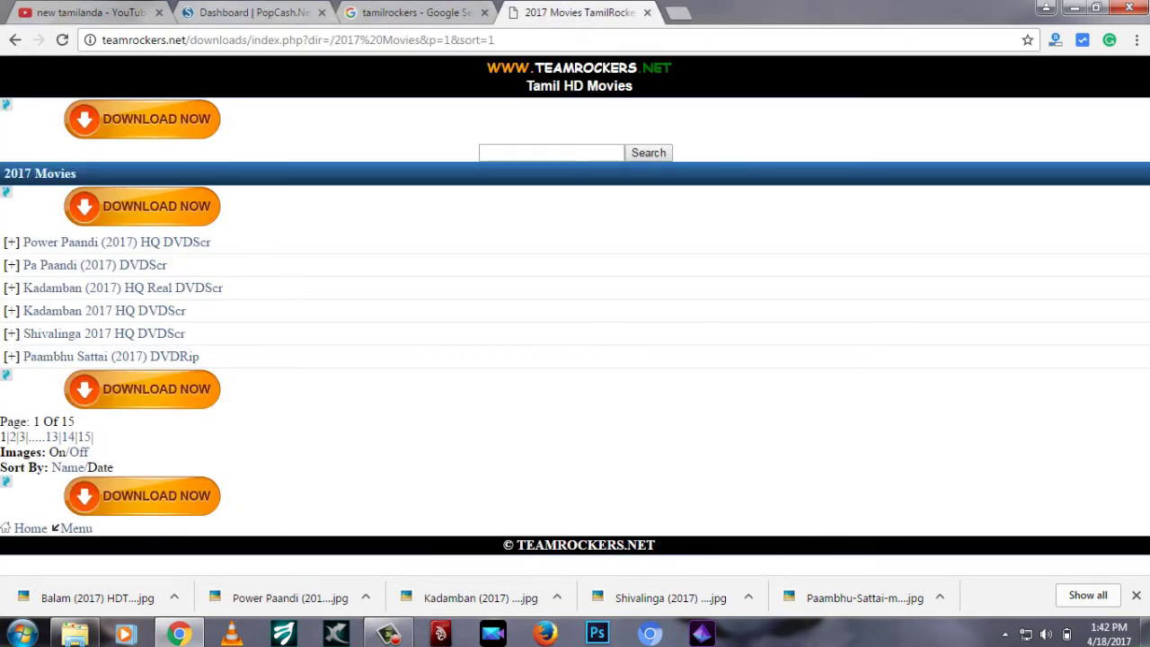
Compare the PopCash dashboard with the movie site, view the PopAds pop-under window and close it
click(253, 13)
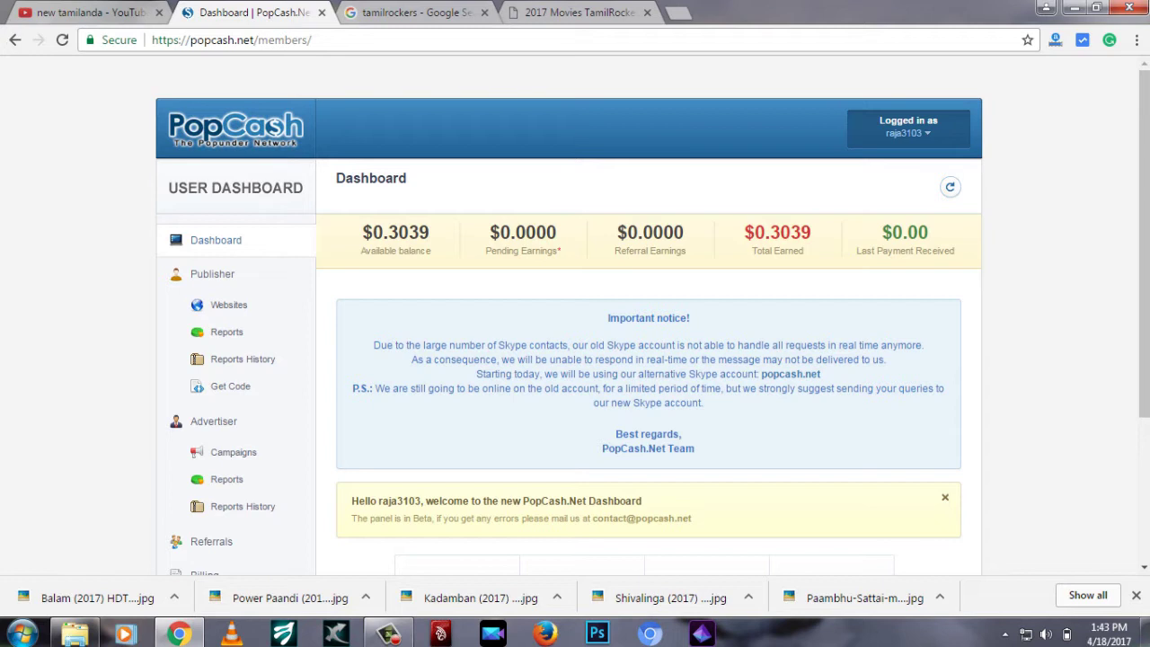
click(574, 11)
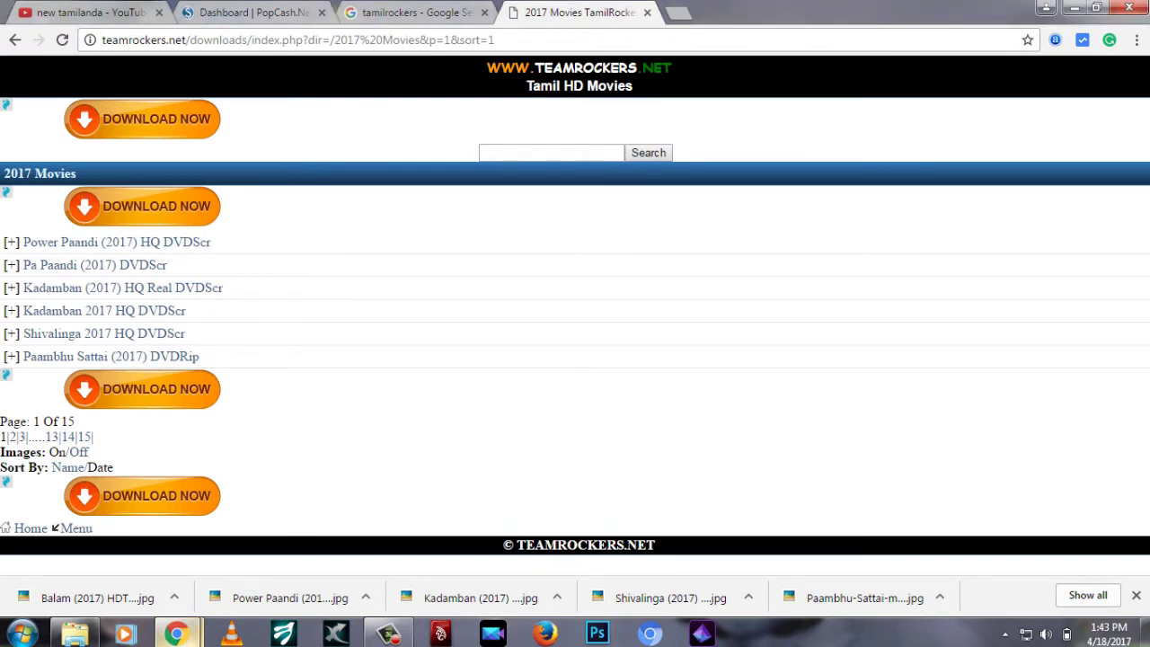
mouse_move(177, 633)
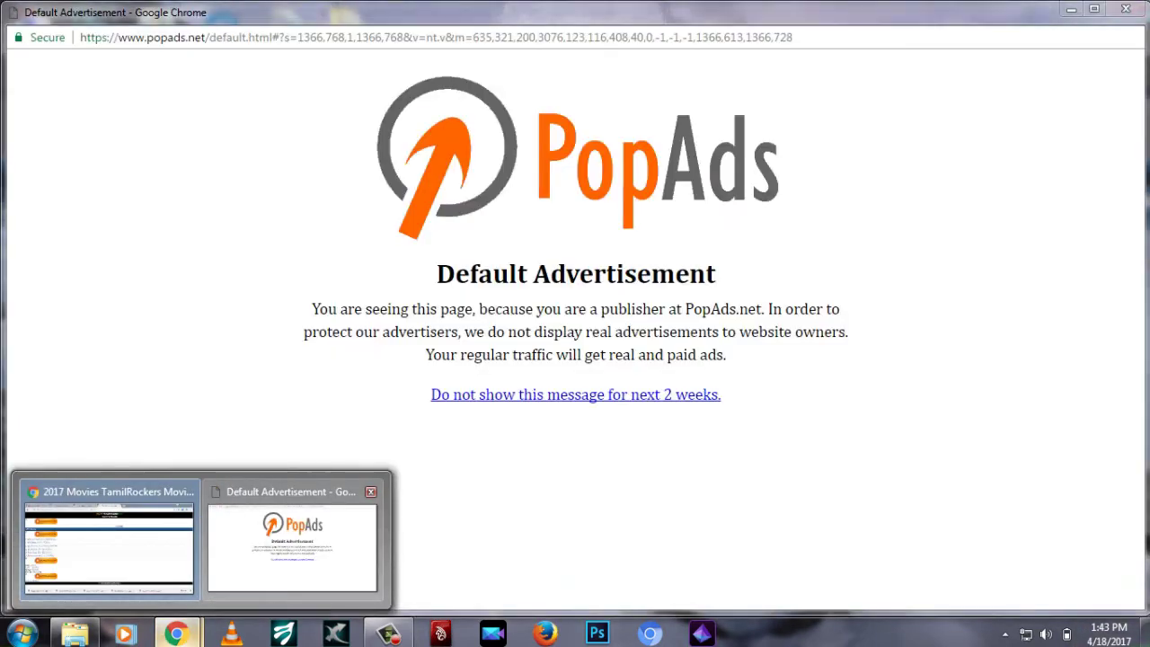
click(292, 543)
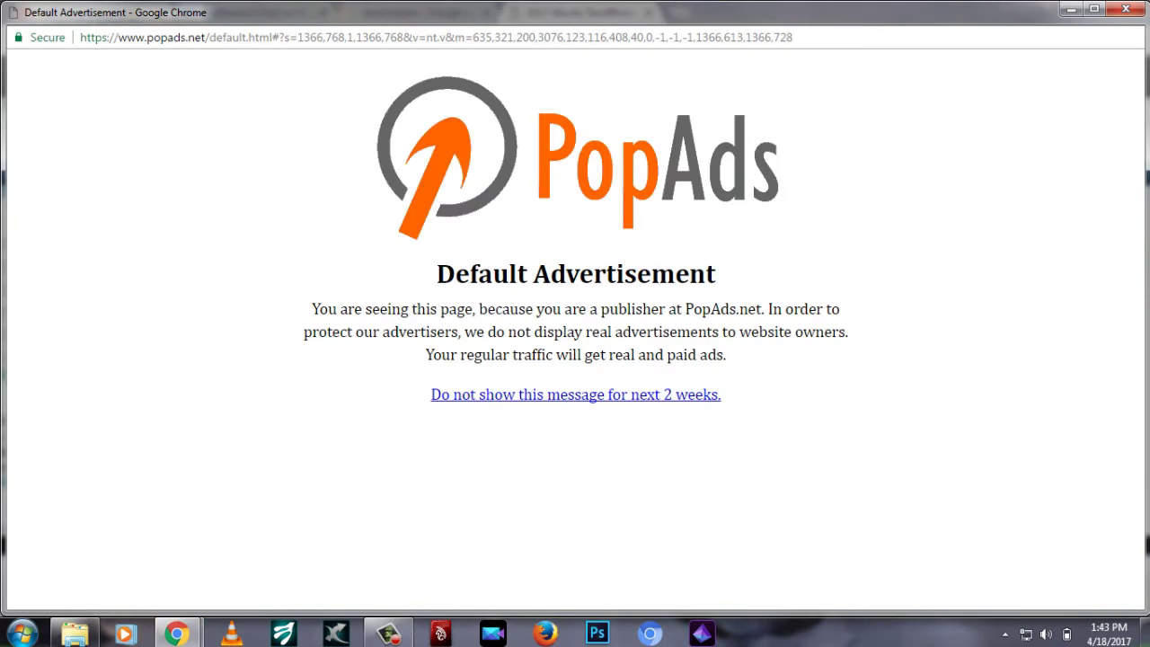
click(1126, 9)
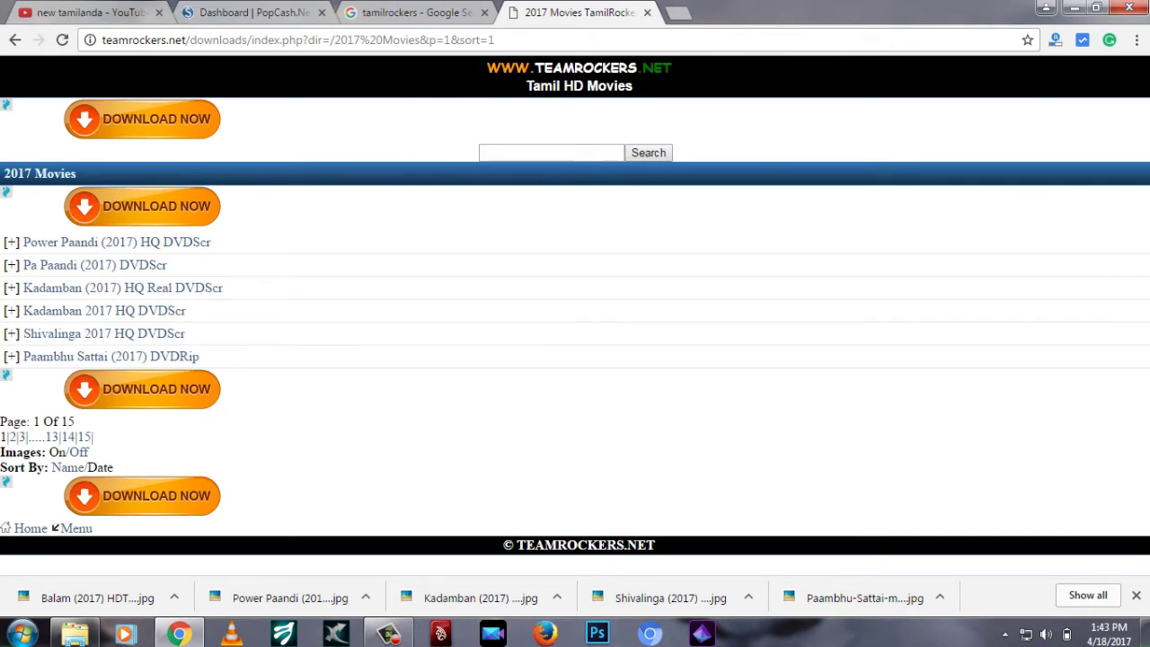
Return to the PopCash dashboard and look over the Account Manager page with its profile, password and billing options
click(235, 14)
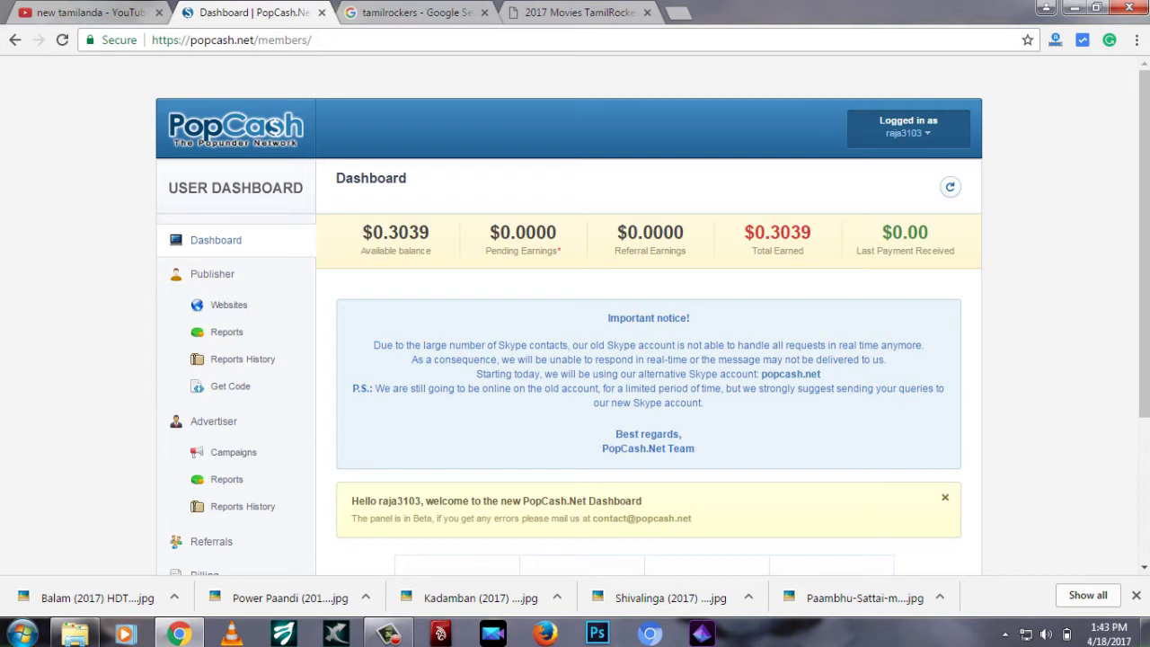
click(571, 12)
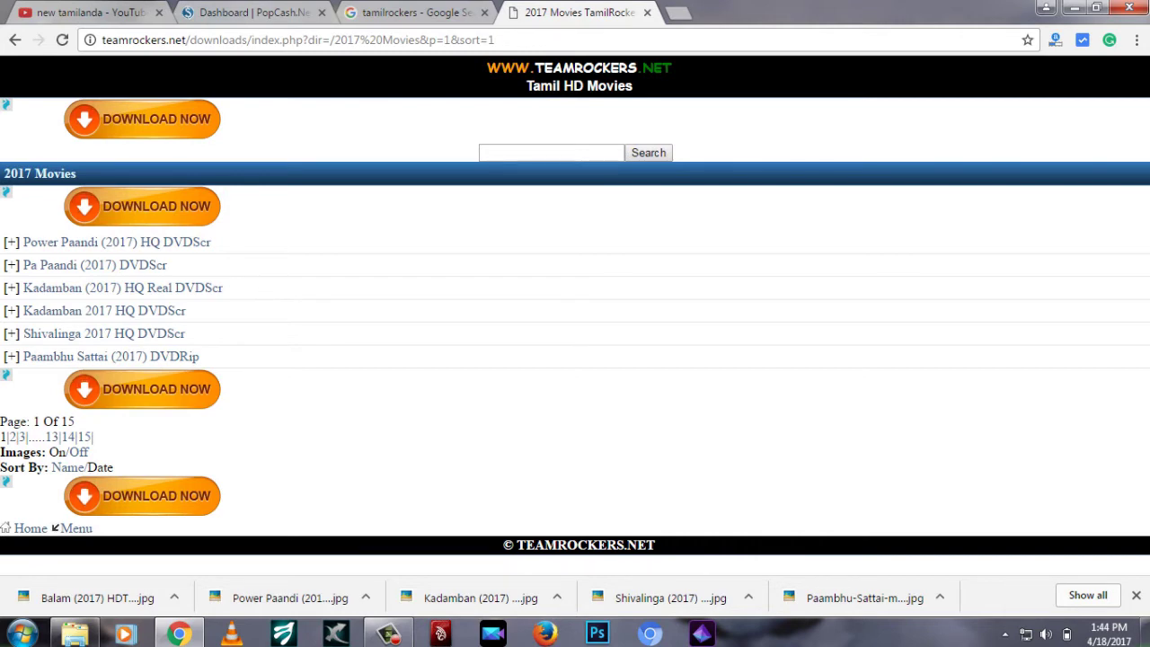
key(ctrl+2)
scroll(216, 358, down, 3)
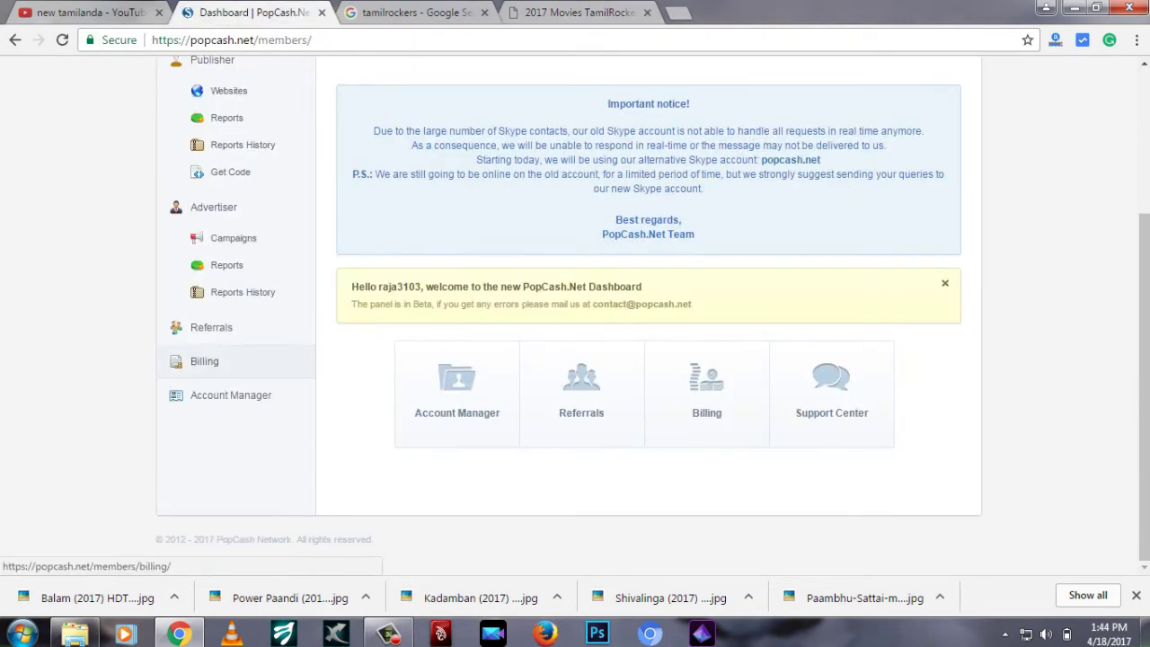
click(230, 394)
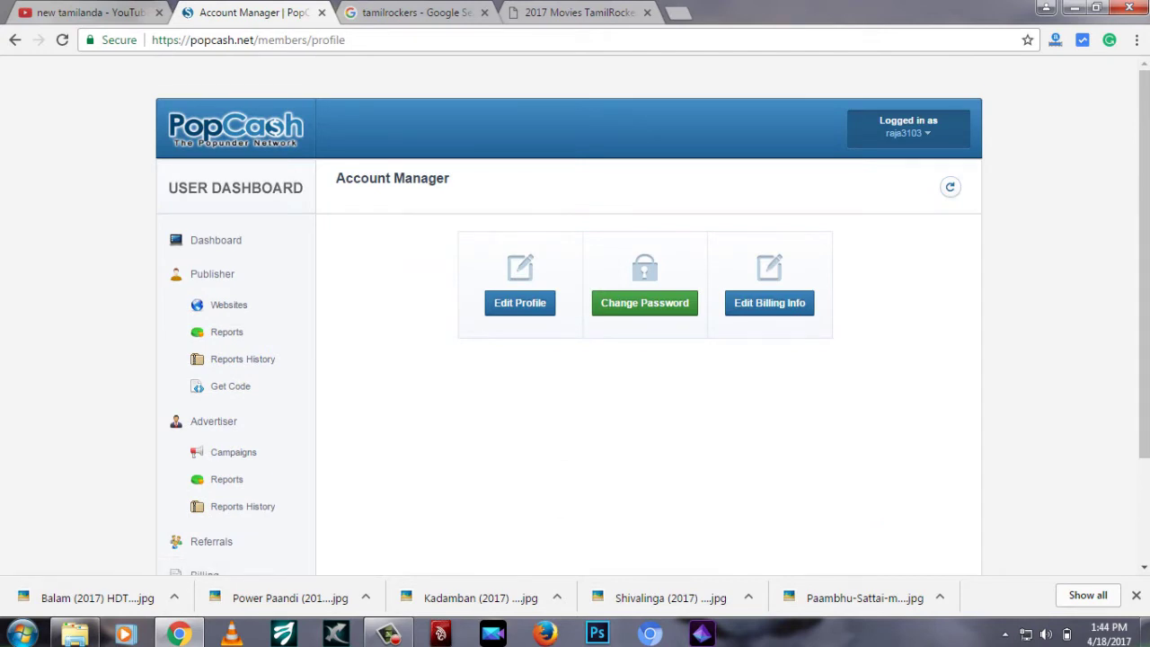
scroll(647, 315, down, 3)
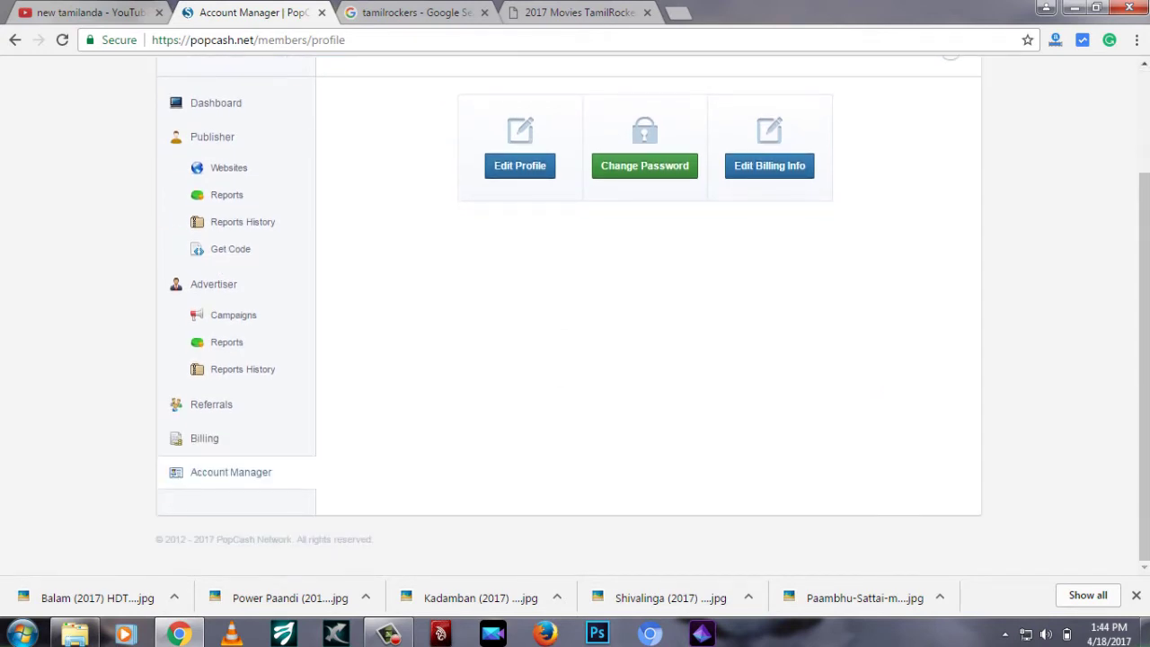
scroll(647, 315, up, 3)
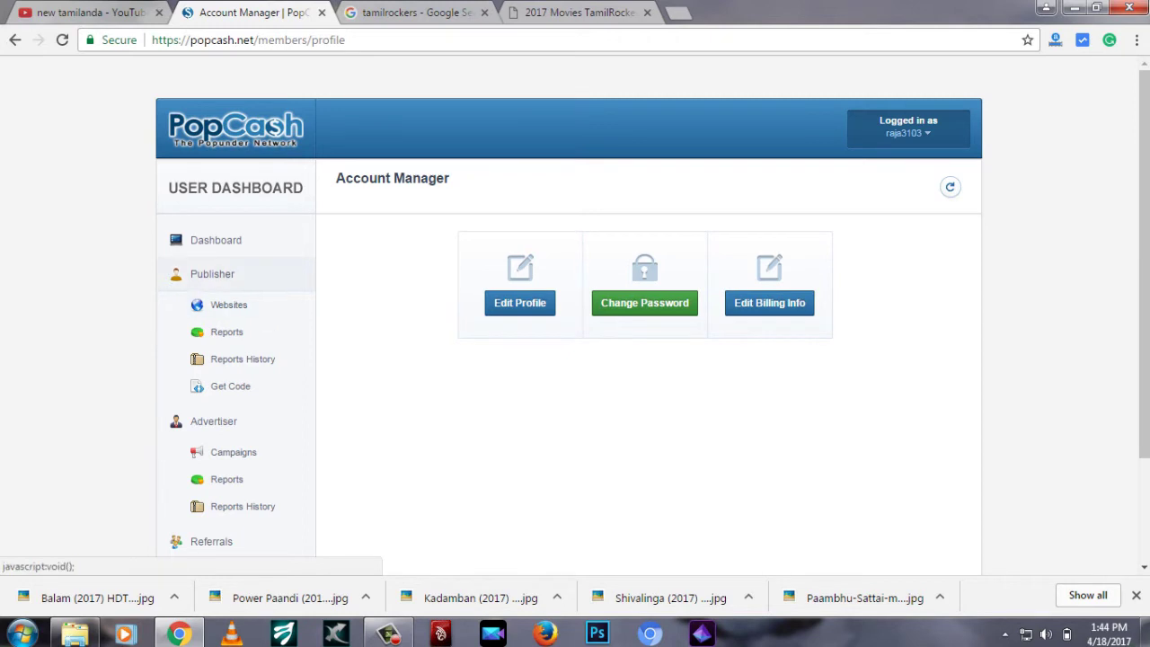
Open the form for adding a new website from the publisher's Websites list, passing through the Dashboard
click(216, 240)
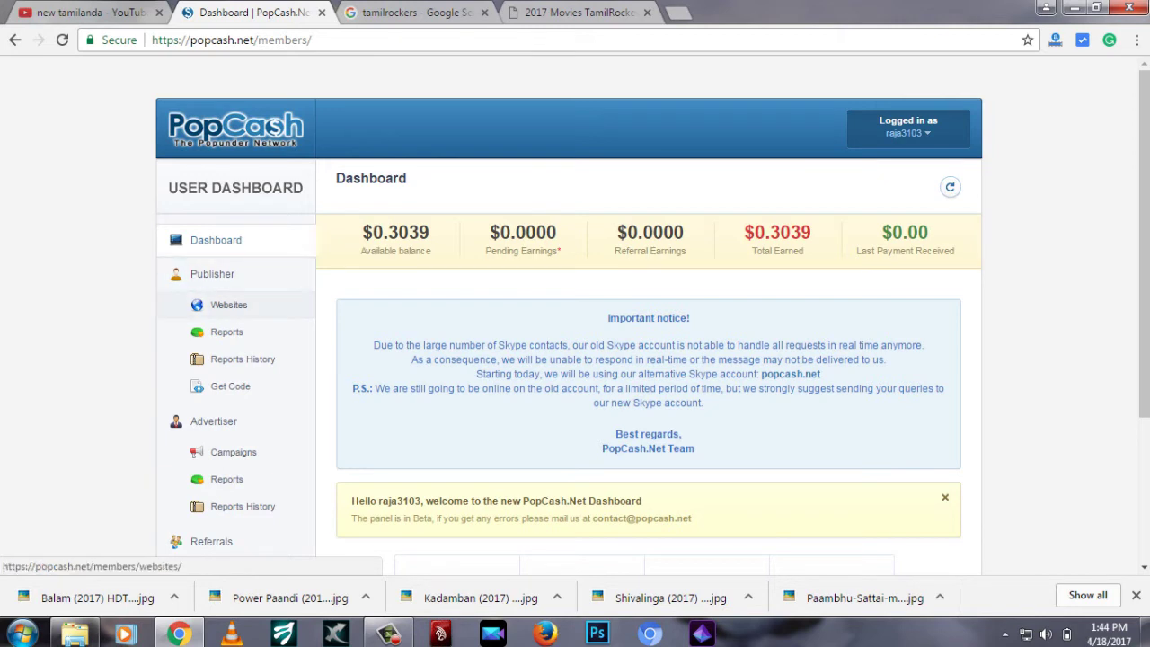
click(228, 305)
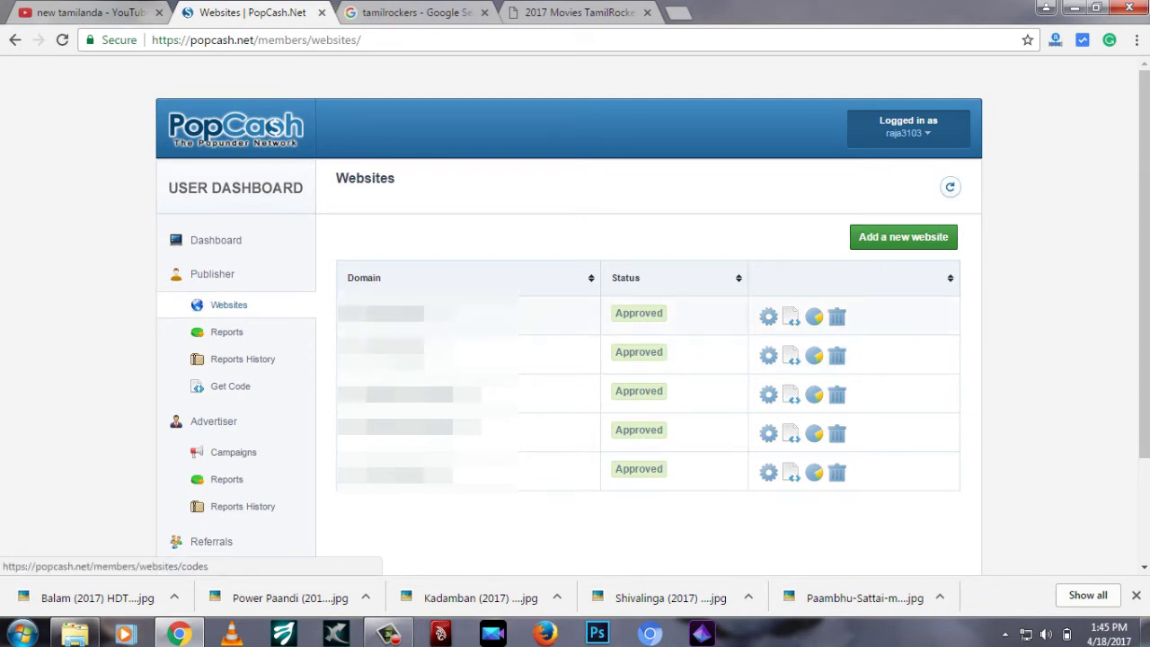
click(903, 237)
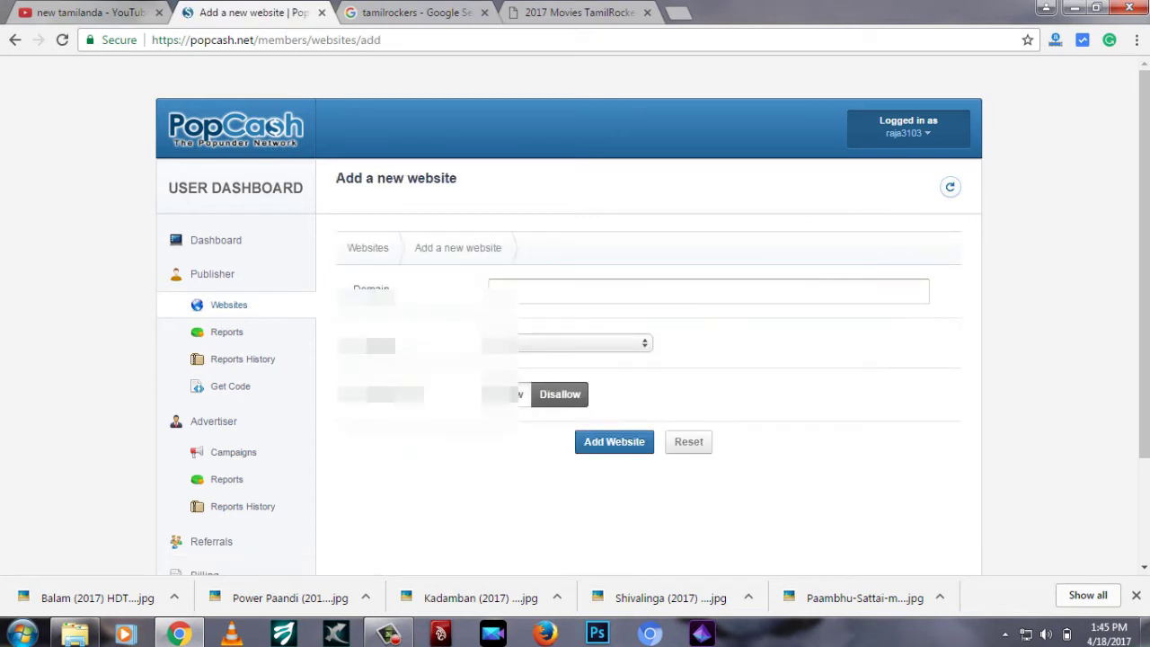
Examine the domain field's format hint and browse the website category options, keeping the category blank
click(494, 290)
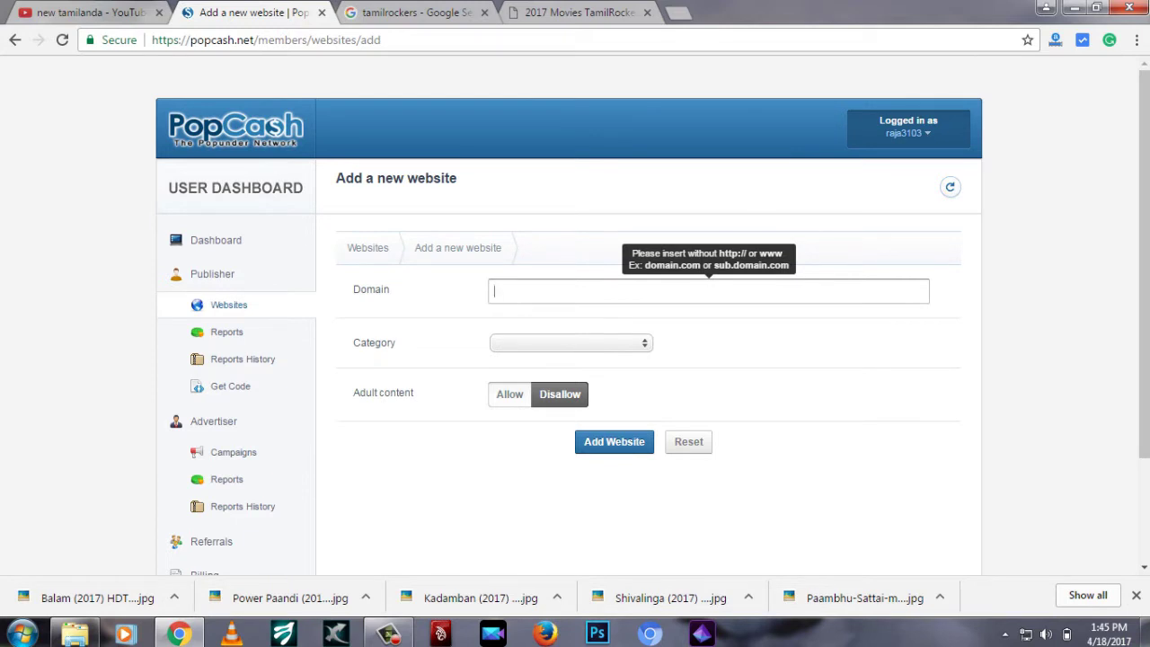
click(571, 342)
scroll(569, 422, down, 1)
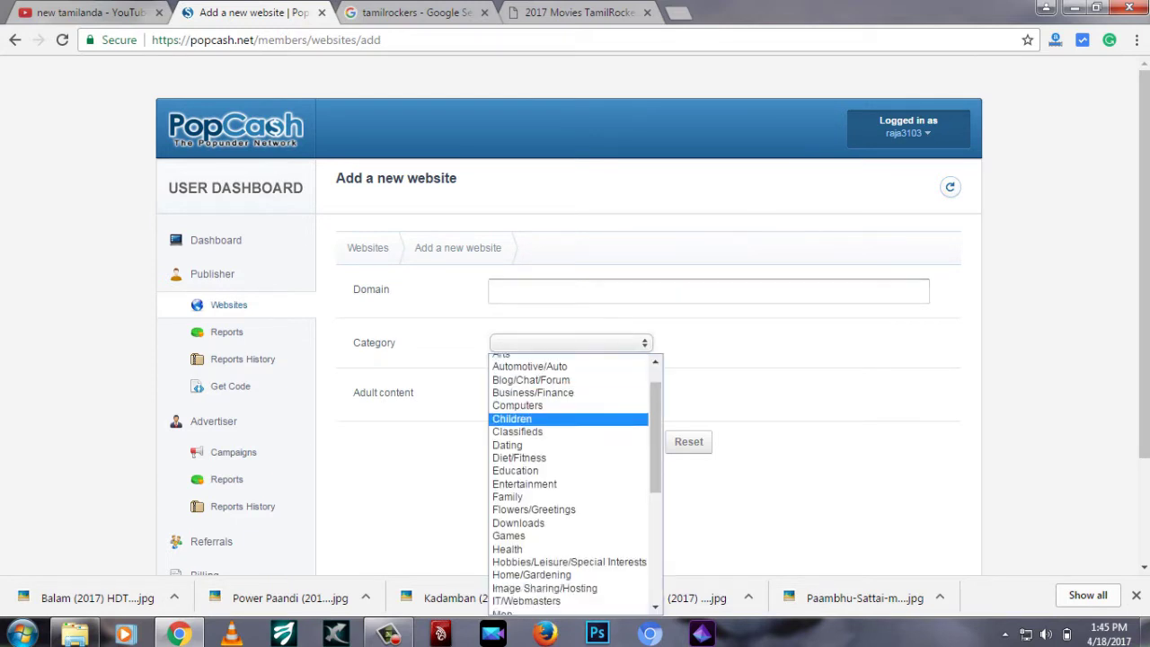
scroll(569, 431, down, 7)
scroll(569, 450, up, 8)
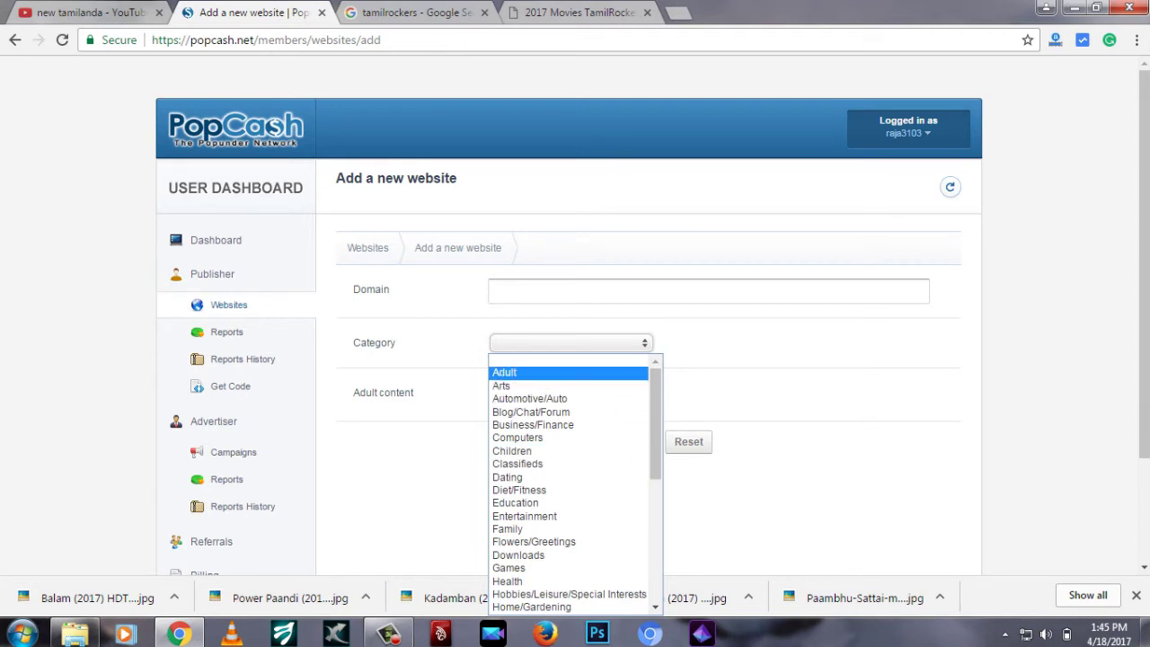
key(Up)
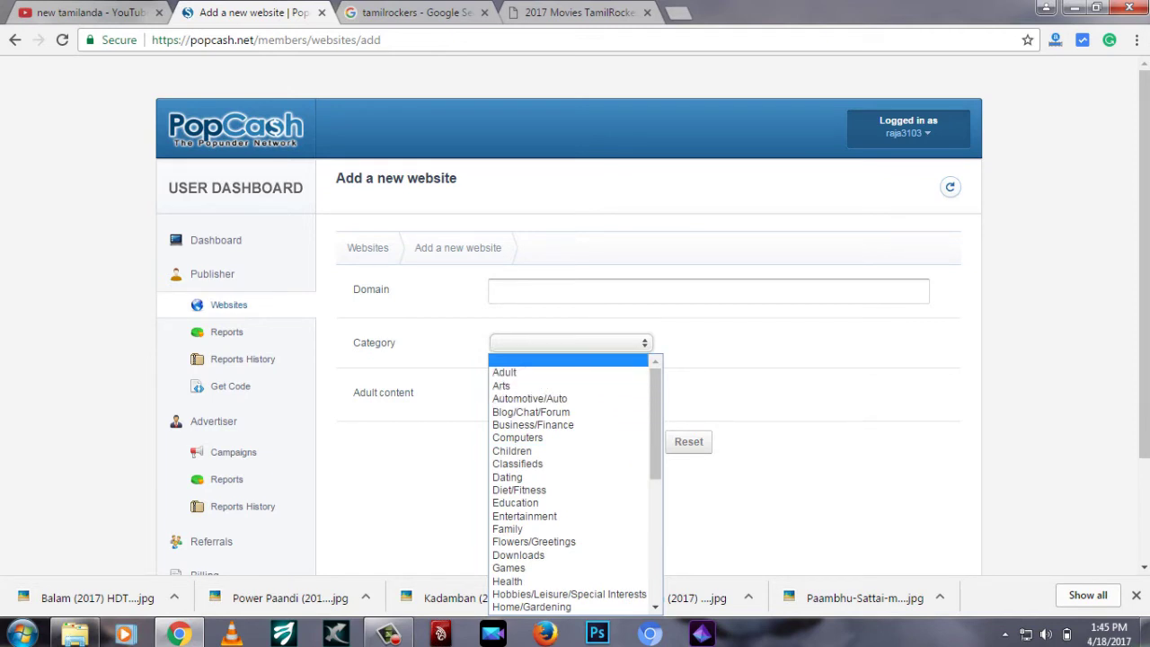
key(Return)
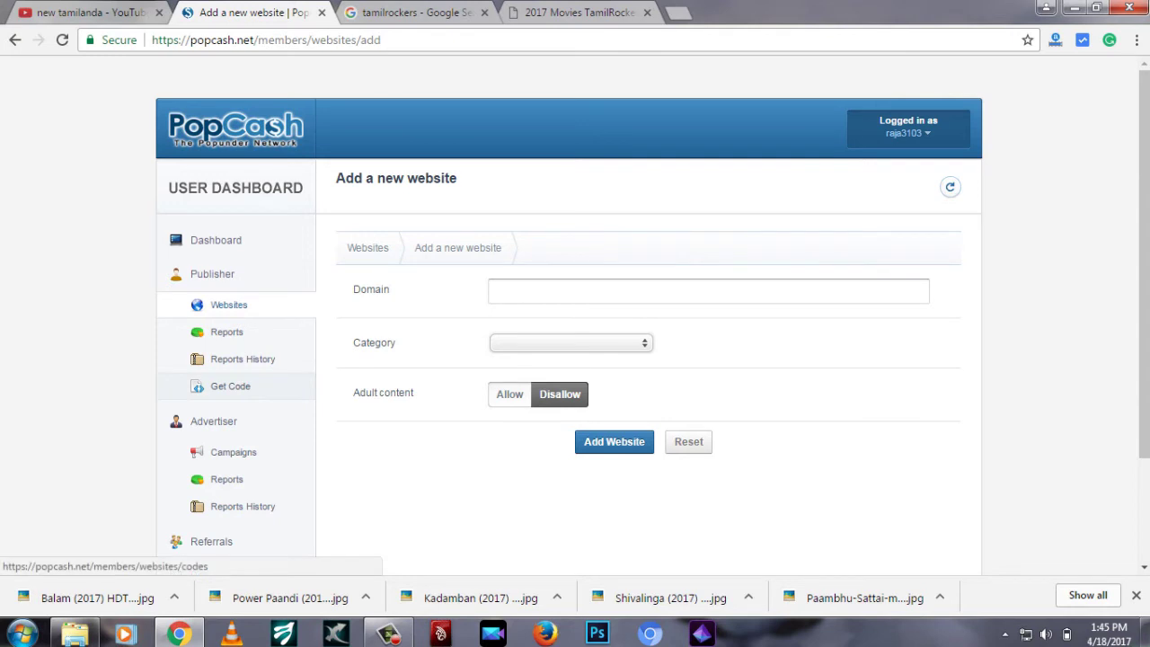
Return to the Websites list and open the ad code page for the first approved website
click(228, 304)
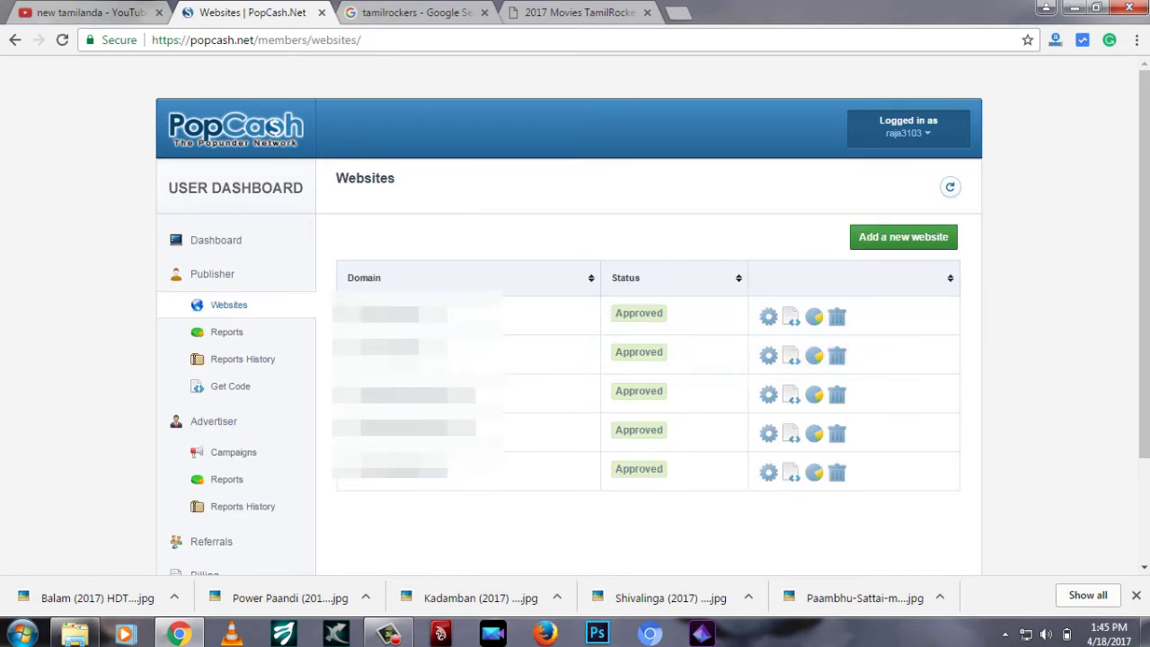
drag(521, 315, 854, 485)
click(485, 431)
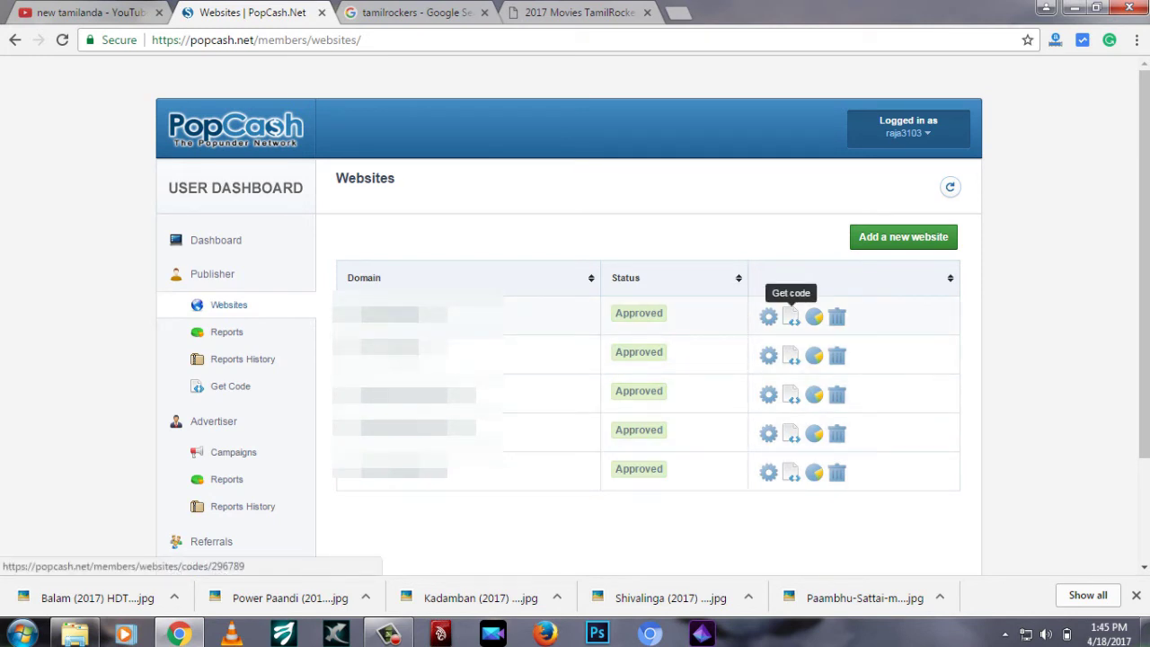
click(791, 317)
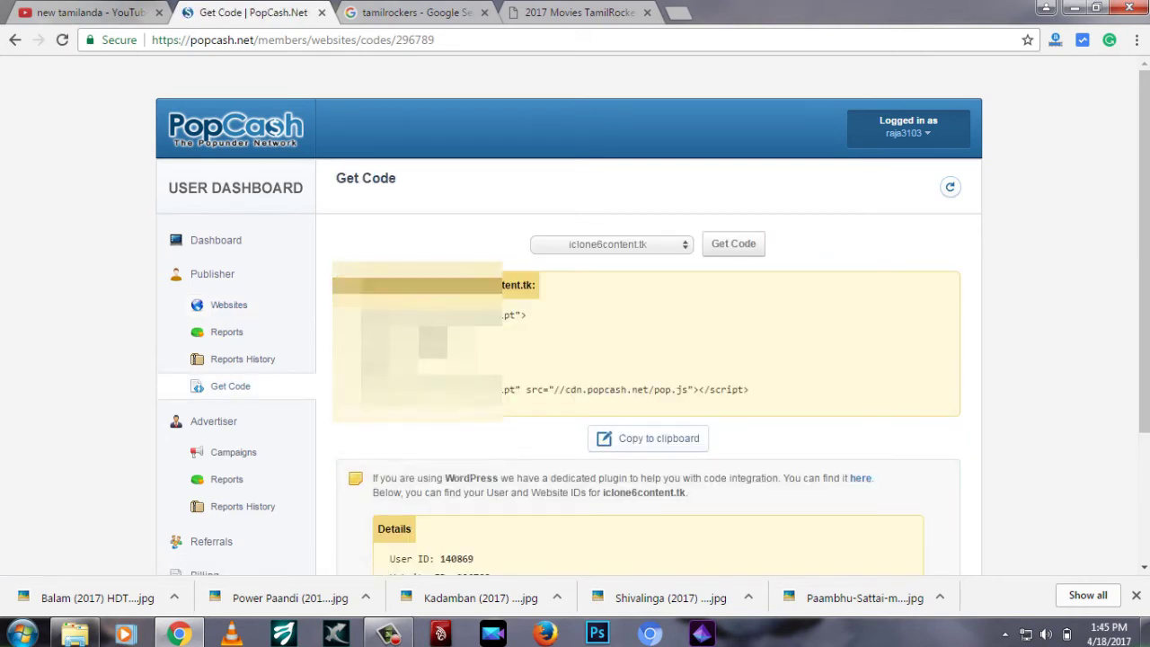
Review the ad code page for iclone6content.tk, including its website details, and copy the full ad script
scroll(575, 315, down, 2)
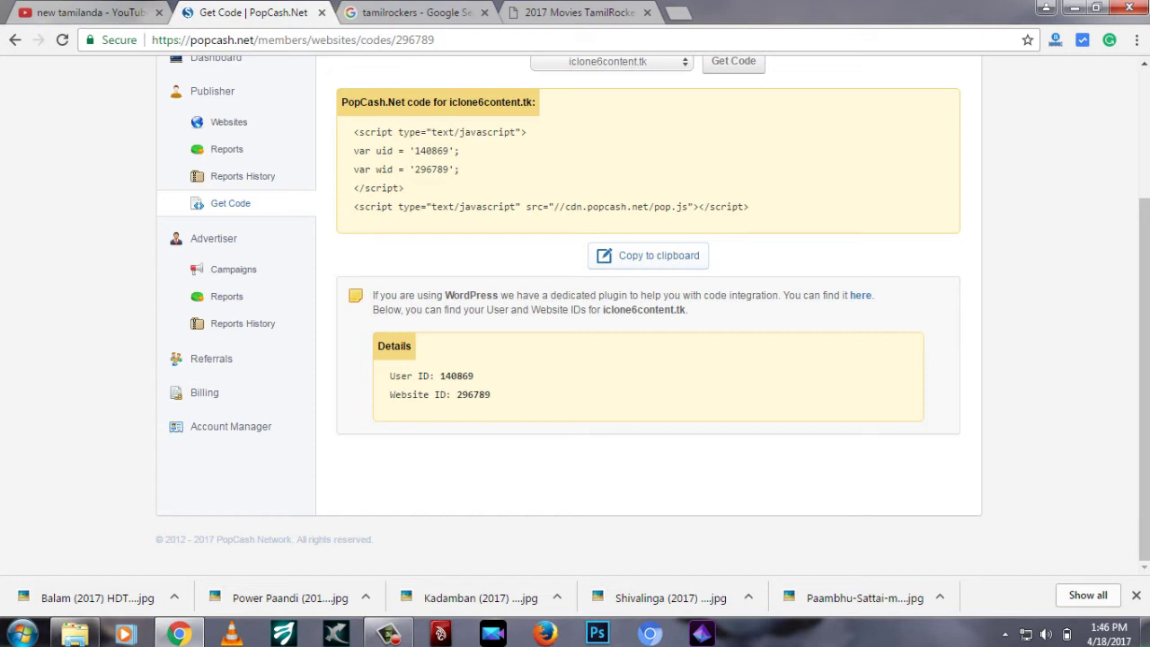
scroll(576, 315, up, 2)
drag(750, 389, 354, 314)
right_click(421, 322)
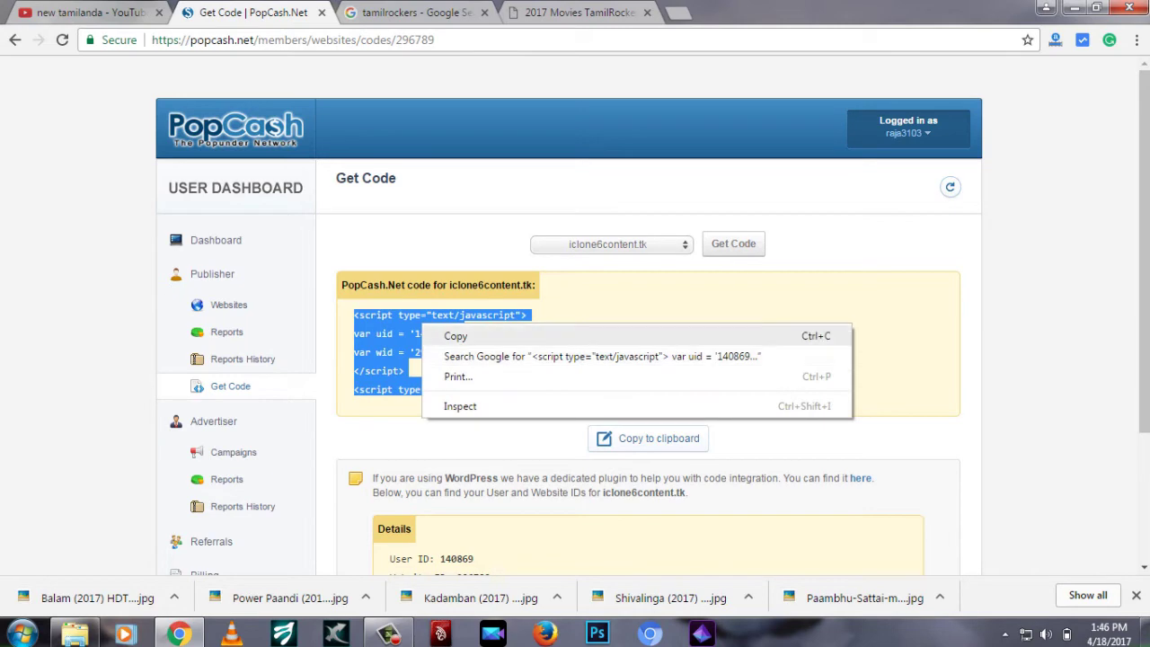
click(449, 333)
Open a new browser tab, copy the full ad script for newtamilanda6.blogspot and keep that site chosen in the website list
key(ctrl+t)
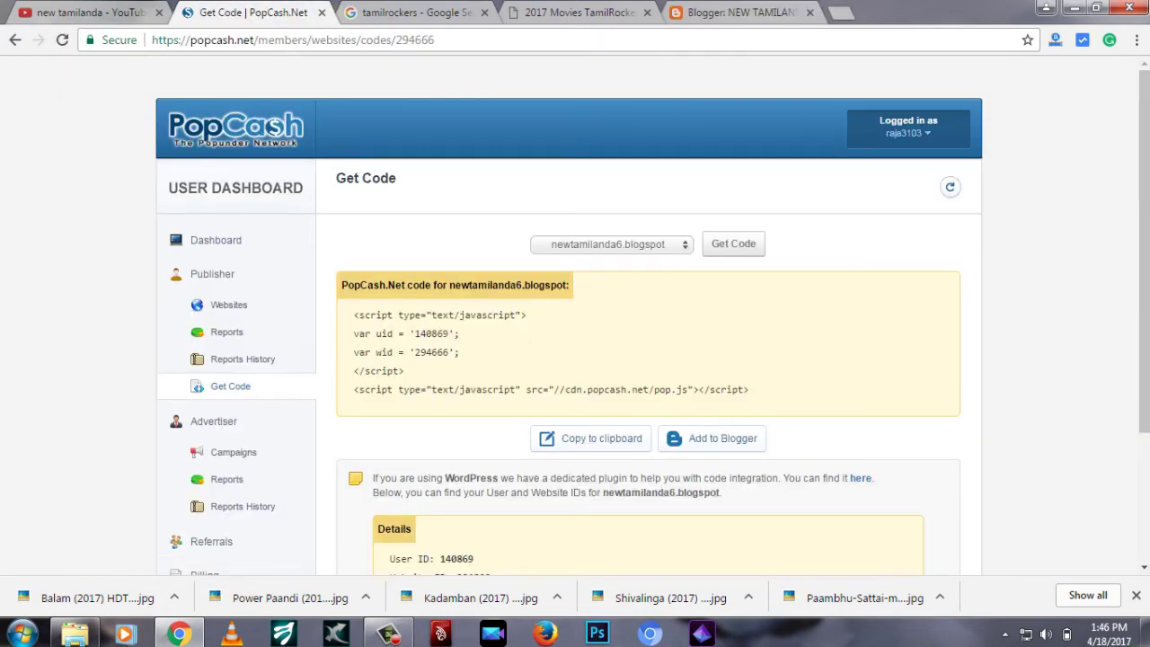
drag(749, 389, 354, 314)
right_click(391, 342)
click(425, 354)
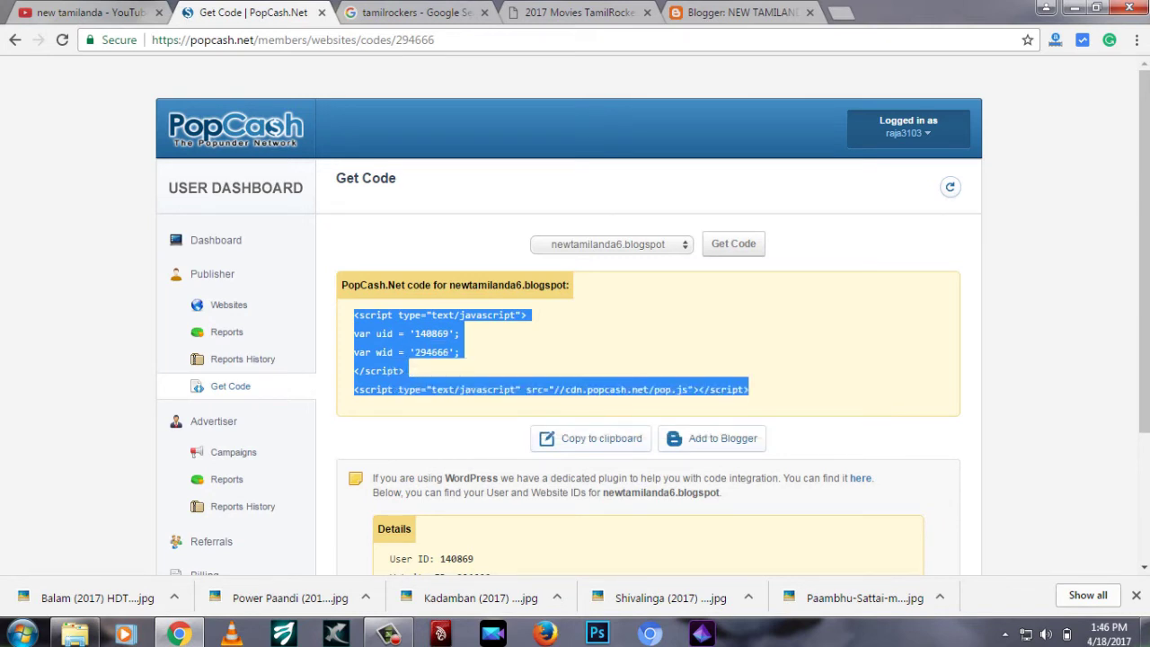
click(607, 245)
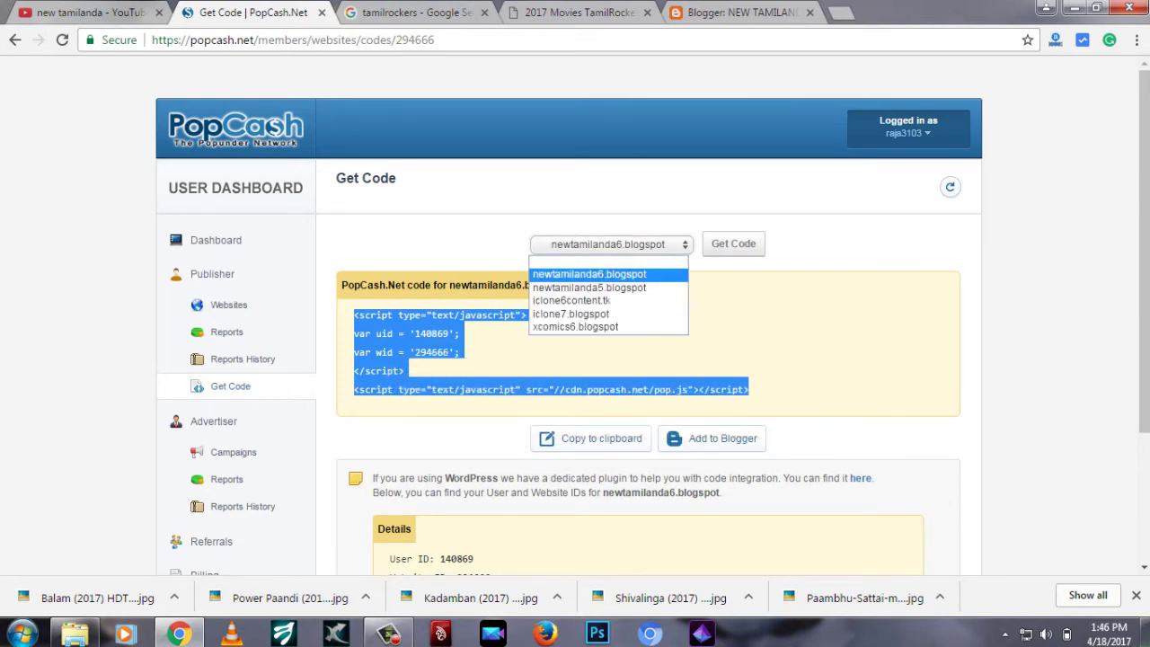
key(Return)
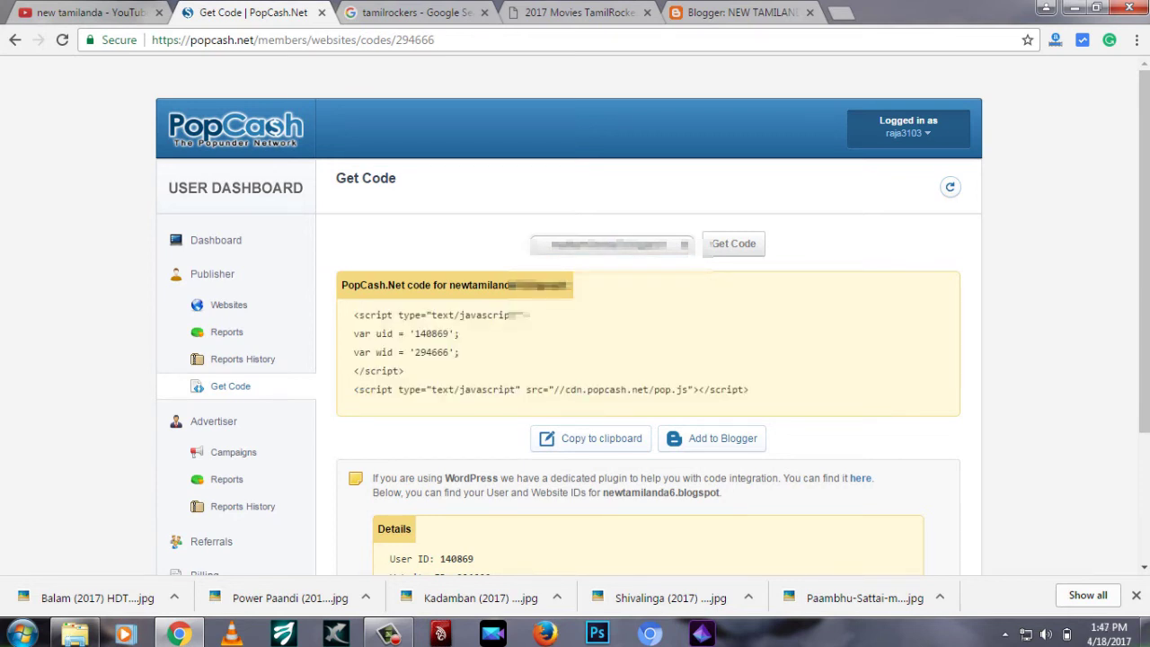
Switch to Blogger and open the HTML editor for the NEW TAMILANDA blog's theme
click(737, 13)
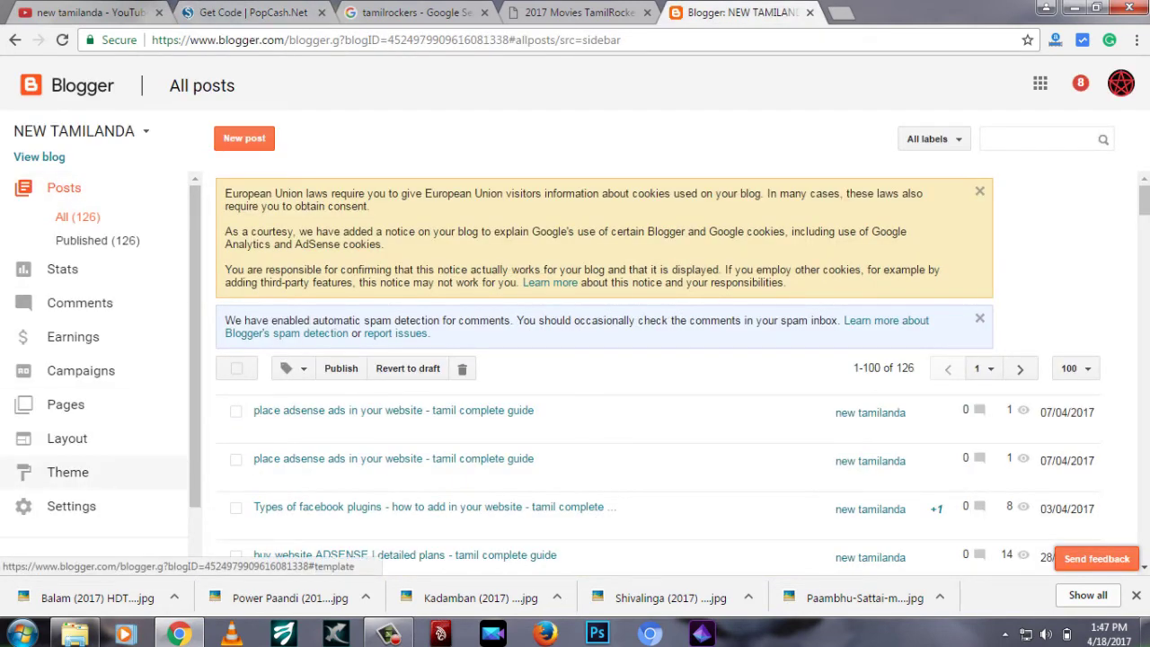
click(67, 472)
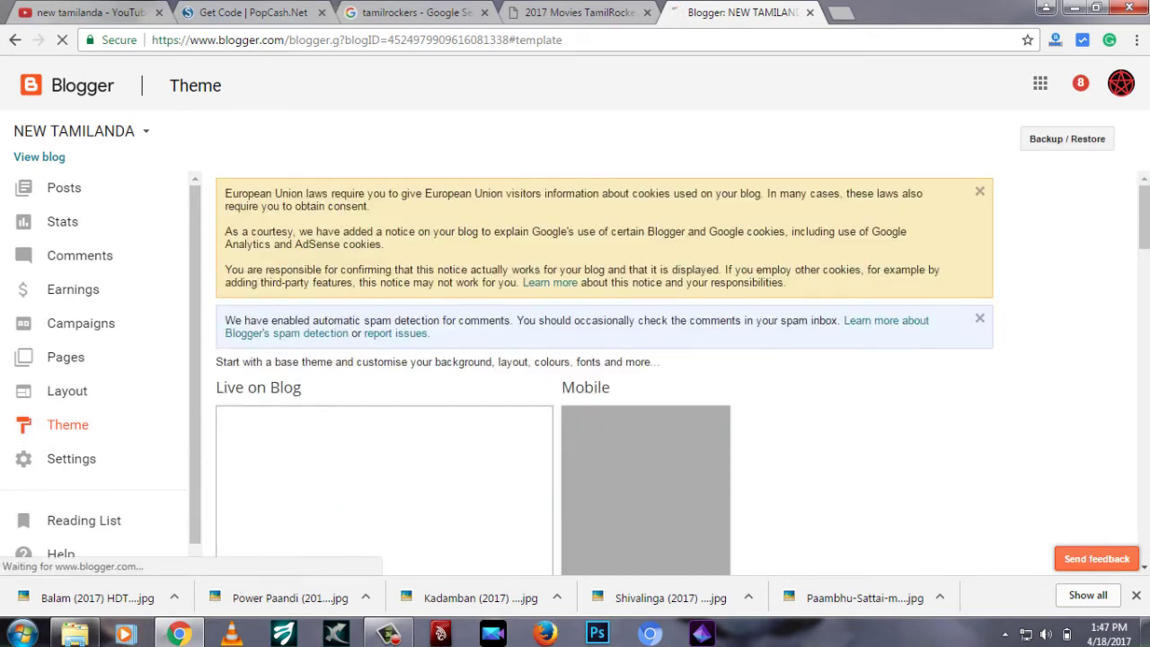
scroll(602, 360, down, 3)
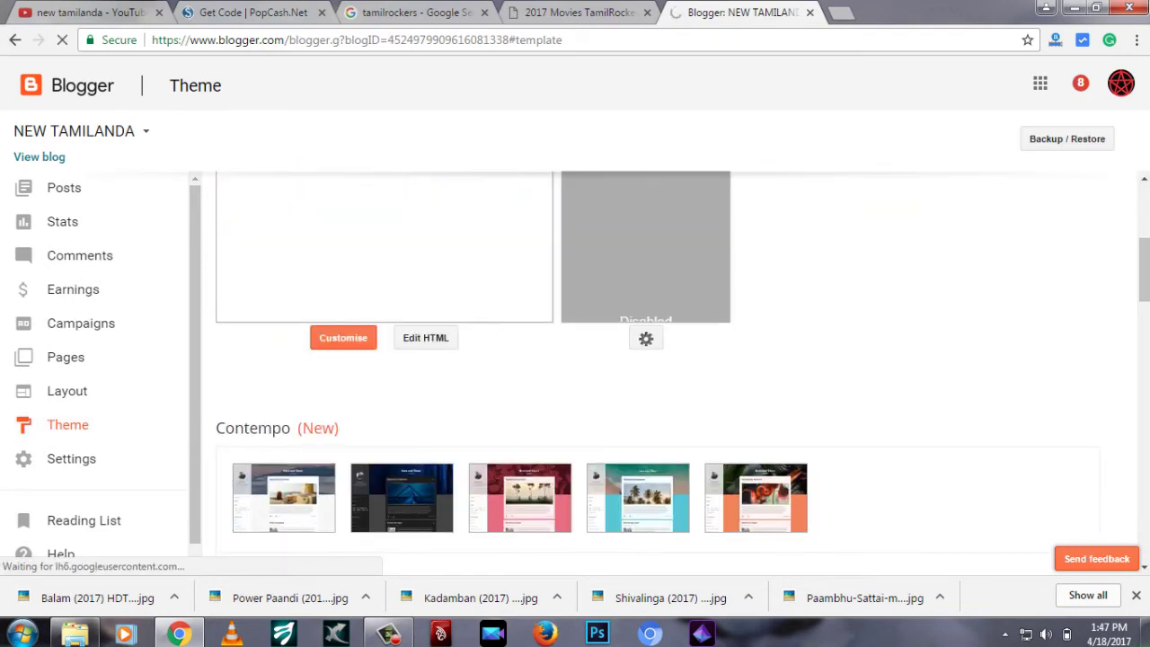
click(425, 337)
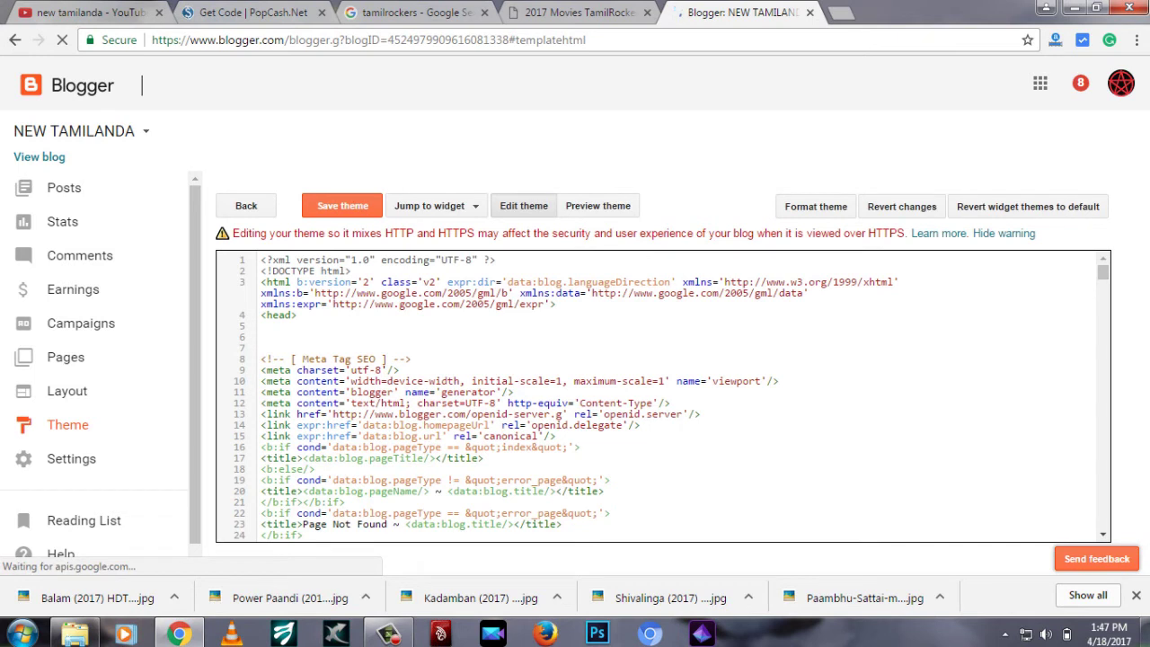
Paste the PopCash script on an empty line just below the theme's opening <head> tag, save the theme and view the blog
click(261, 326)
click(262, 336)
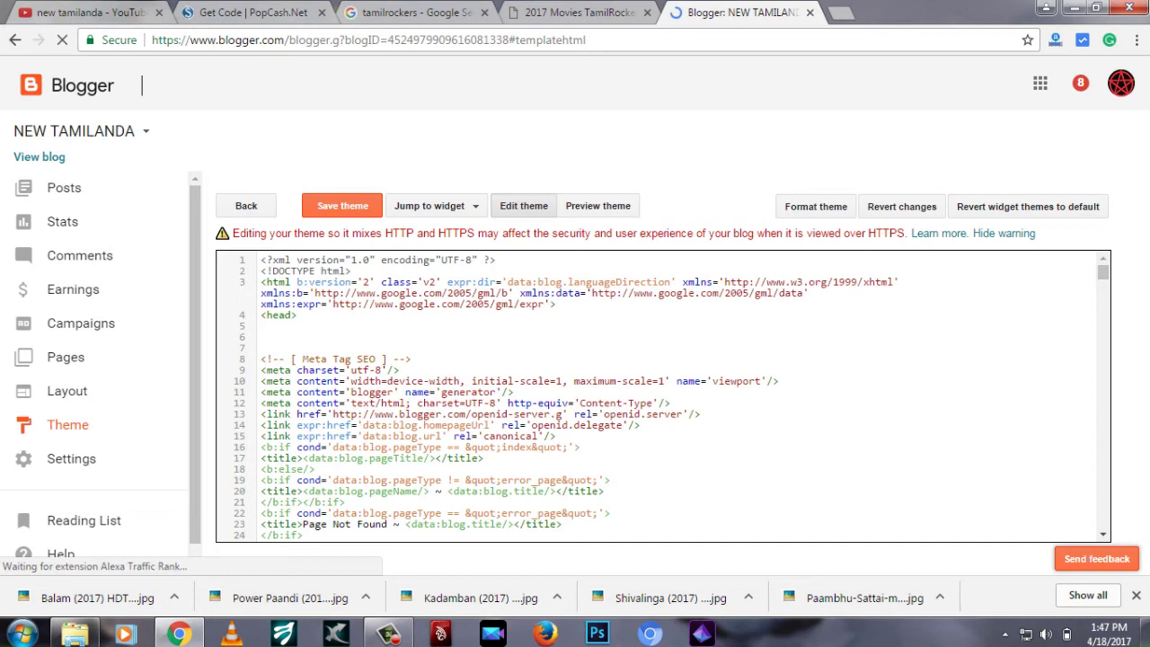
key(ctrl+v)
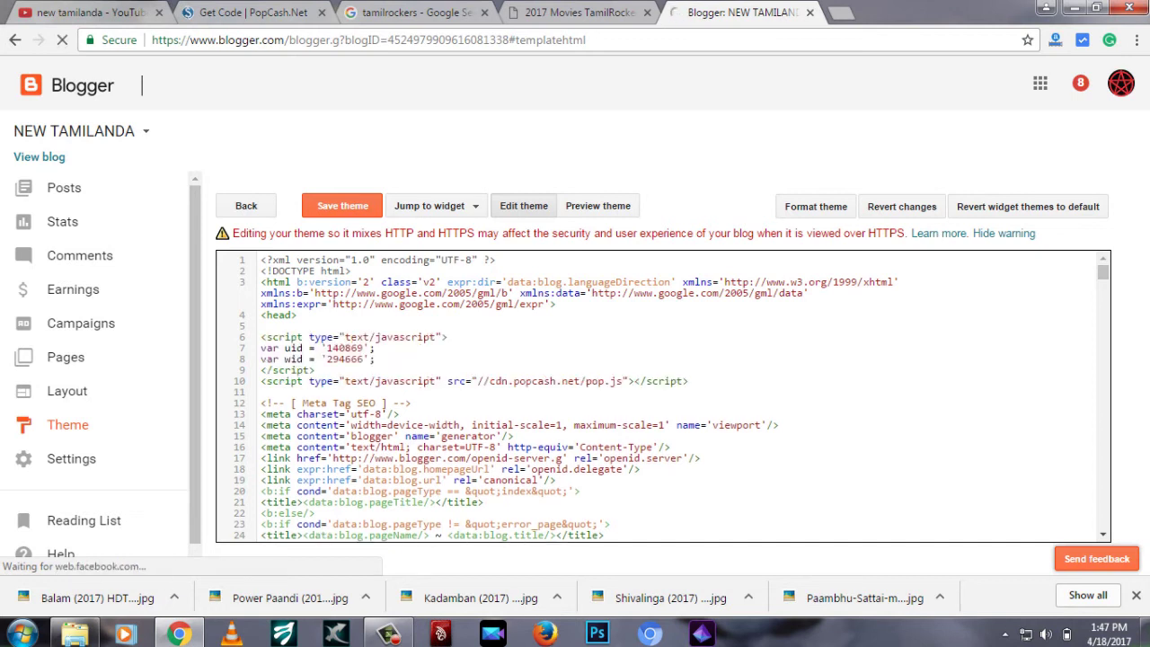
click(342, 206)
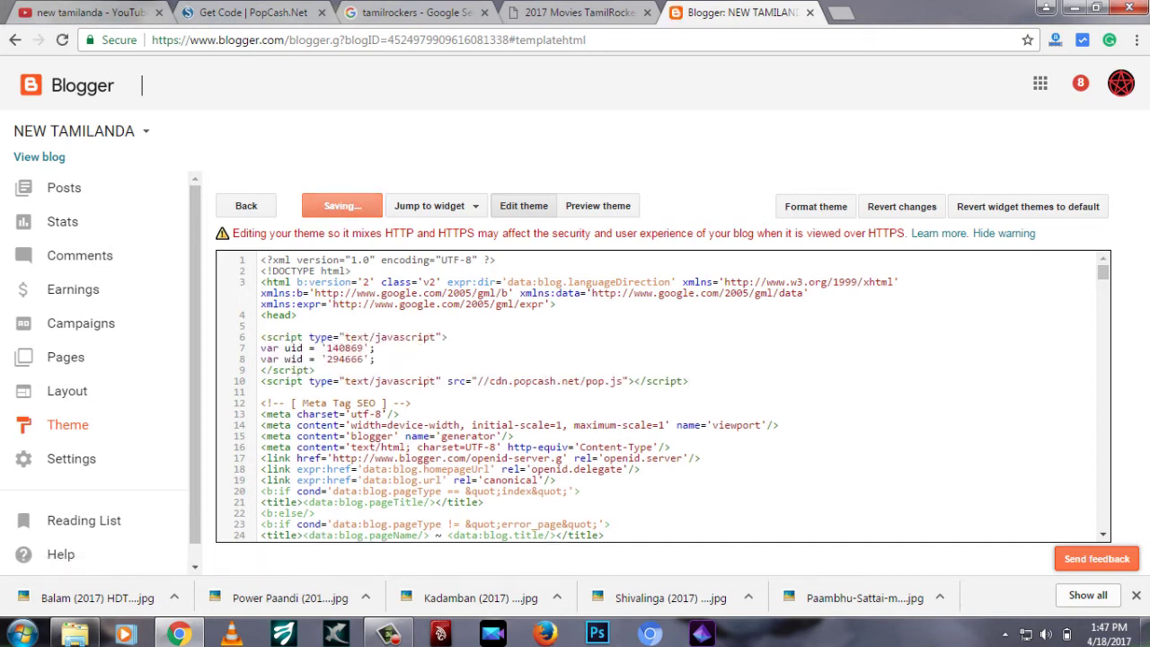
click(39, 157)
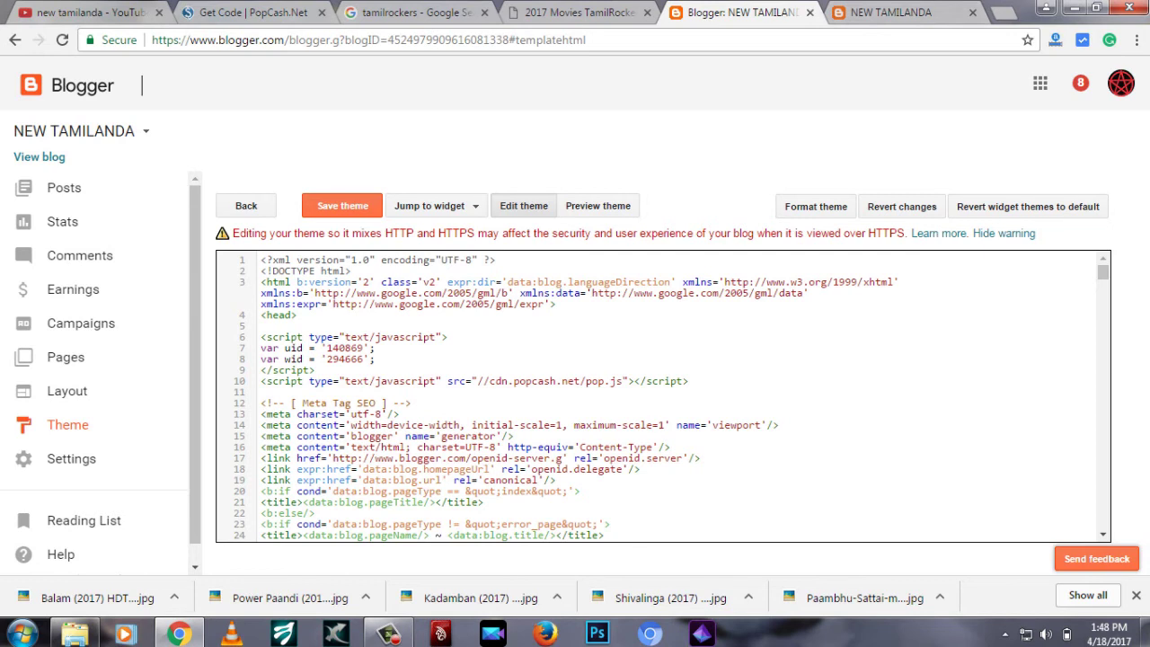
Remove the pasted PopCash script from below the opening <head> tag and save the theme
drag(688, 381, 262, 338)
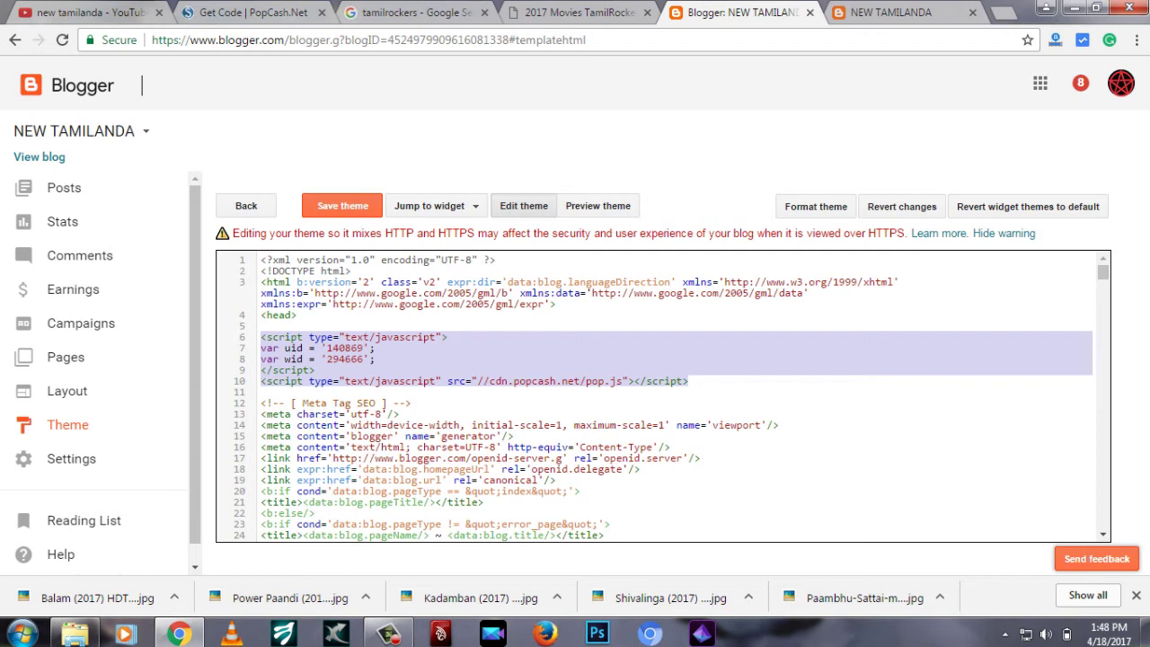
key(BackSpace)
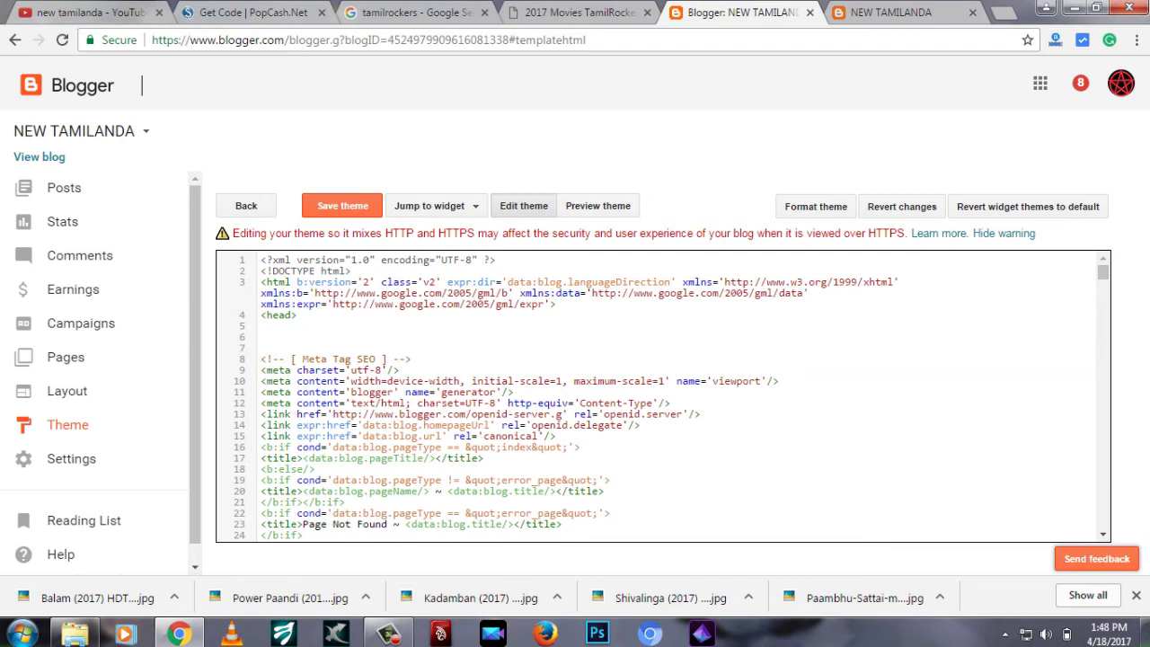
click(341, 206)
Search the theme code for the closing tag </head>, reusing the copied <head> text, and examine the lines around it
drag(261, 315, 297, 314)
right_click(288, 315)
click(331, 349)
click(260, 336)
key(ctrl+f)
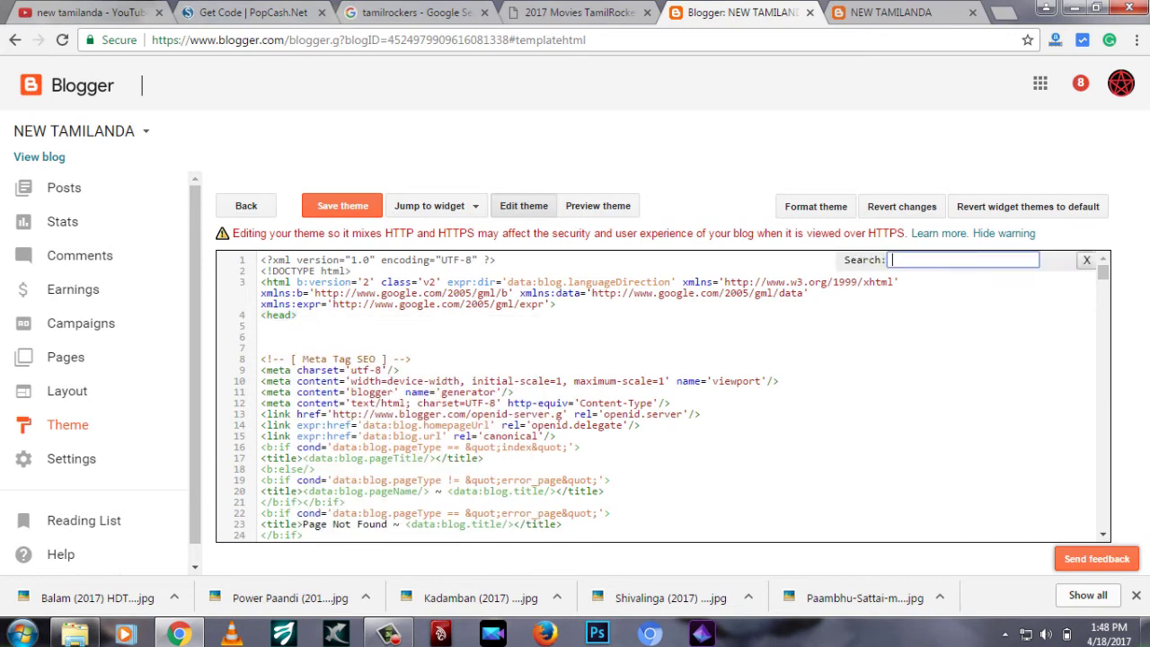
key(ctrl+v)
text(/)
key(Return)
scroll(663, 396, down, 2)
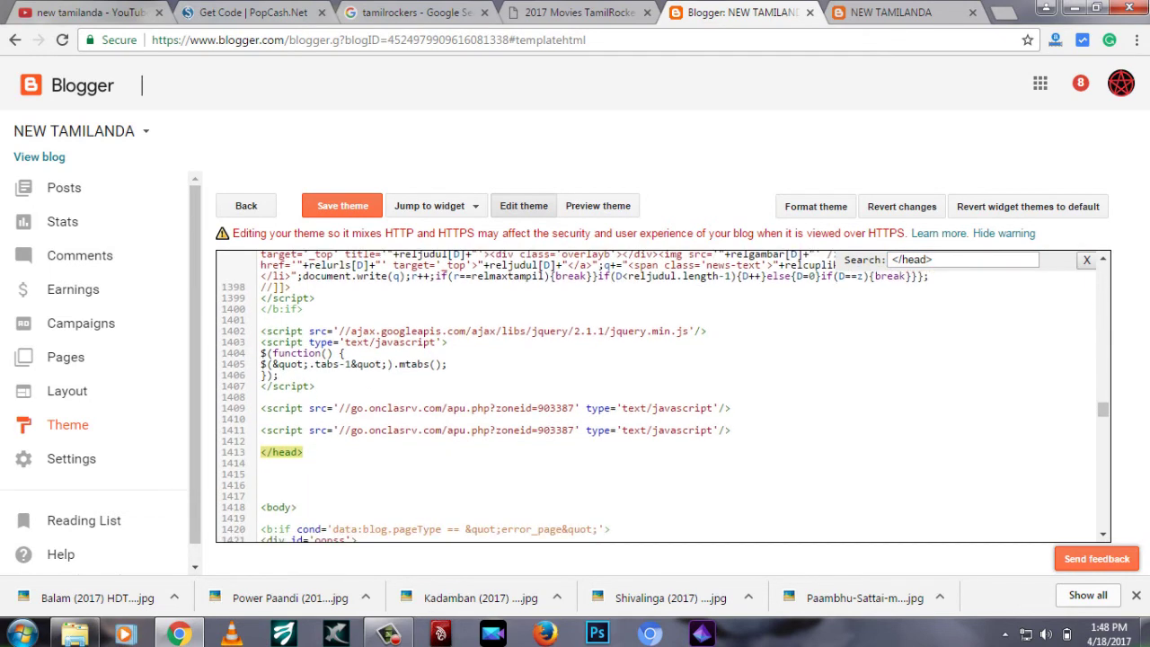
scroll(663, 396, down, 2)
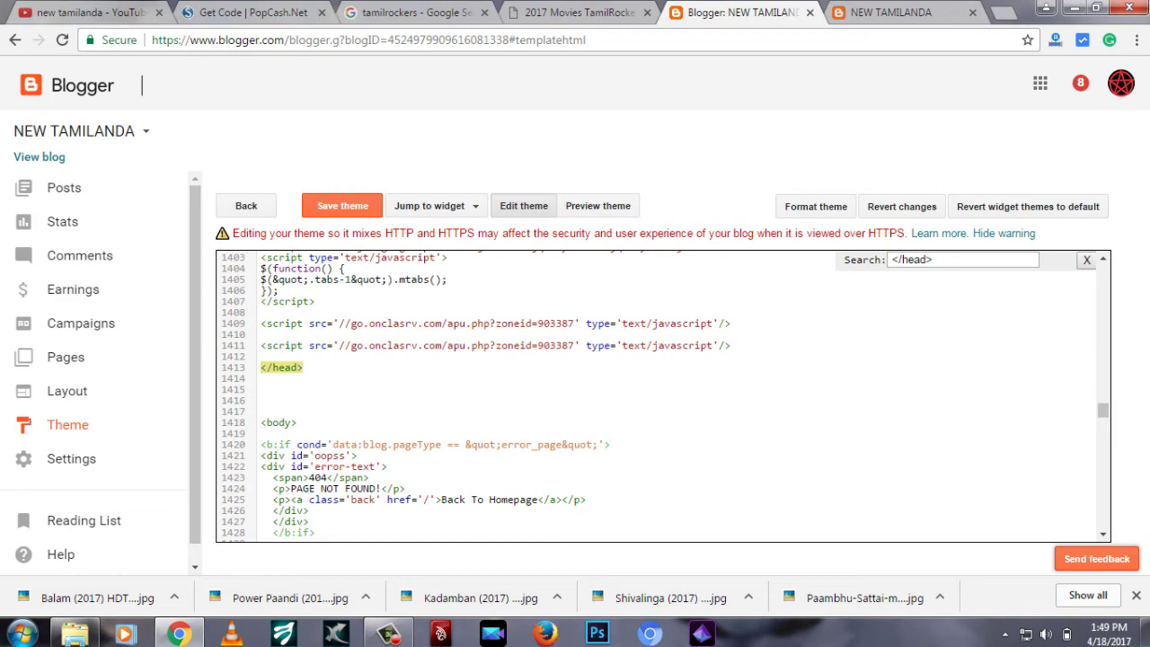
Return to PopCash and open the Cash Out page from the Billing section
click(243, 12)
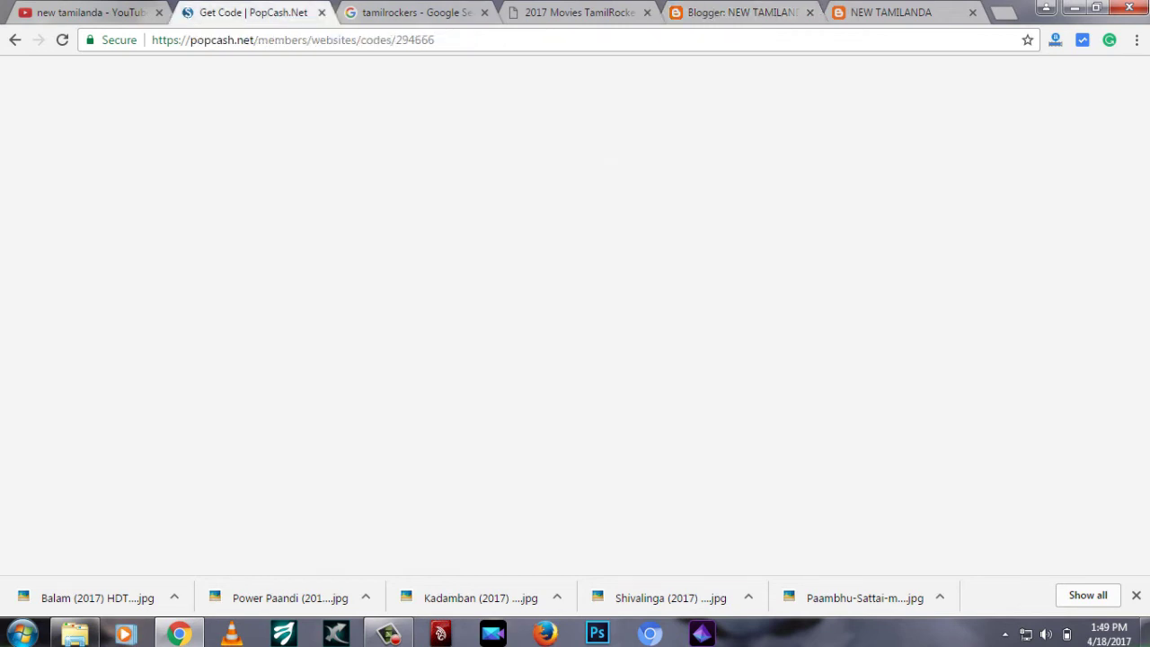
scroll(229, 364, down, 2)
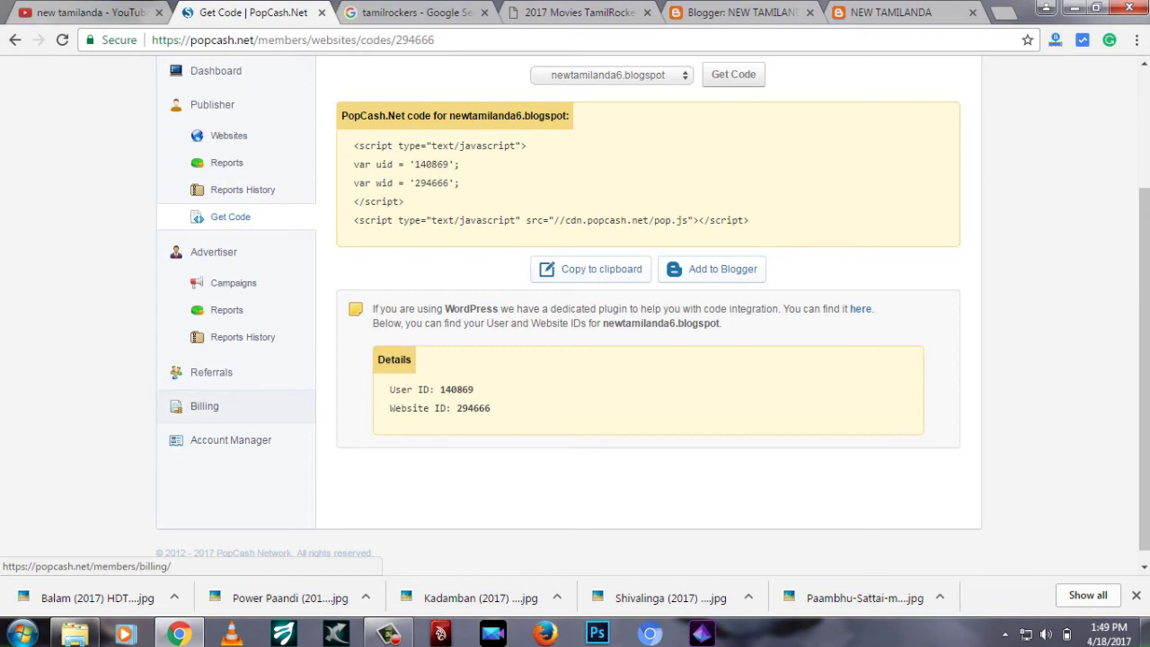
click(205, 406)
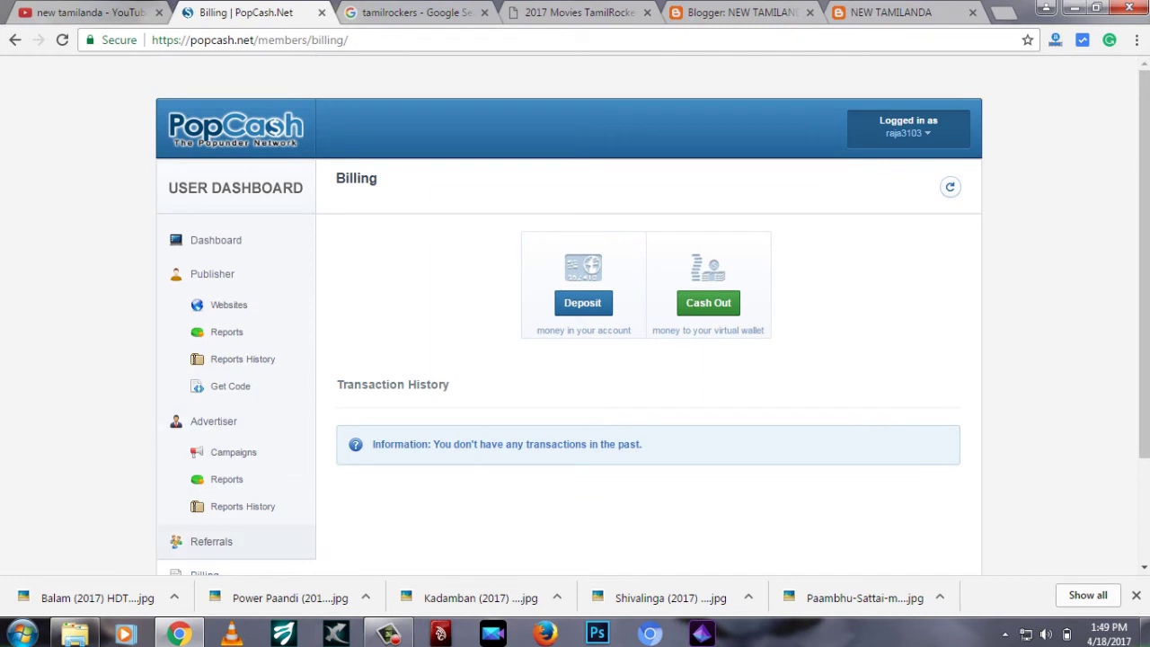
scroll(216, 463, down, 1)
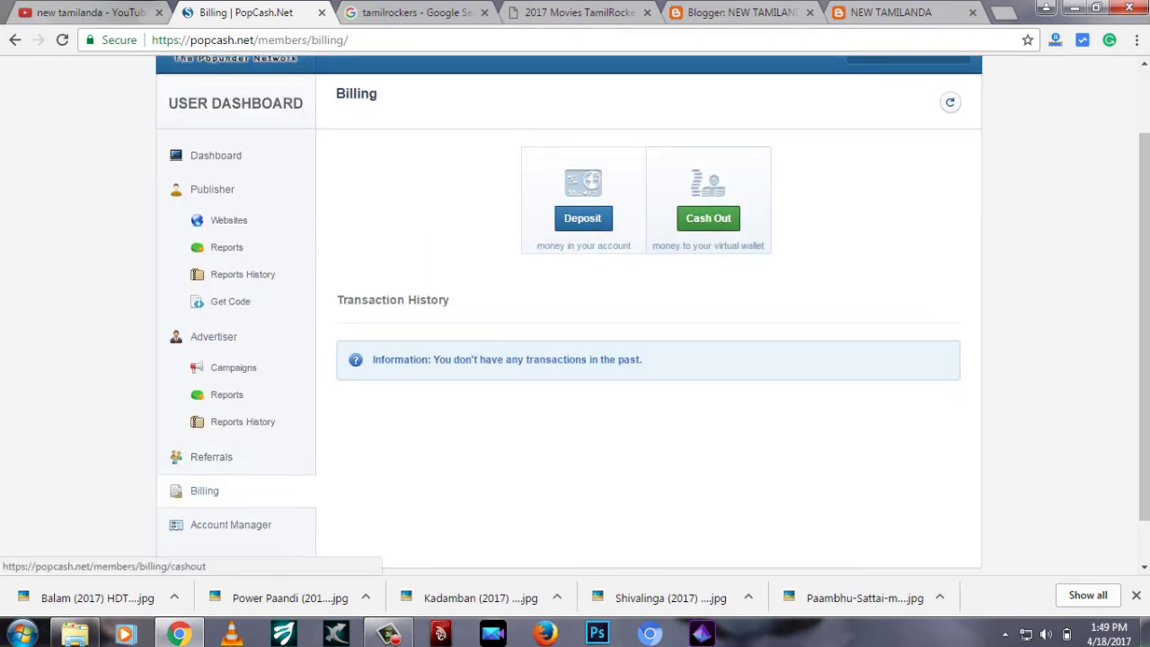
click(709, 217)
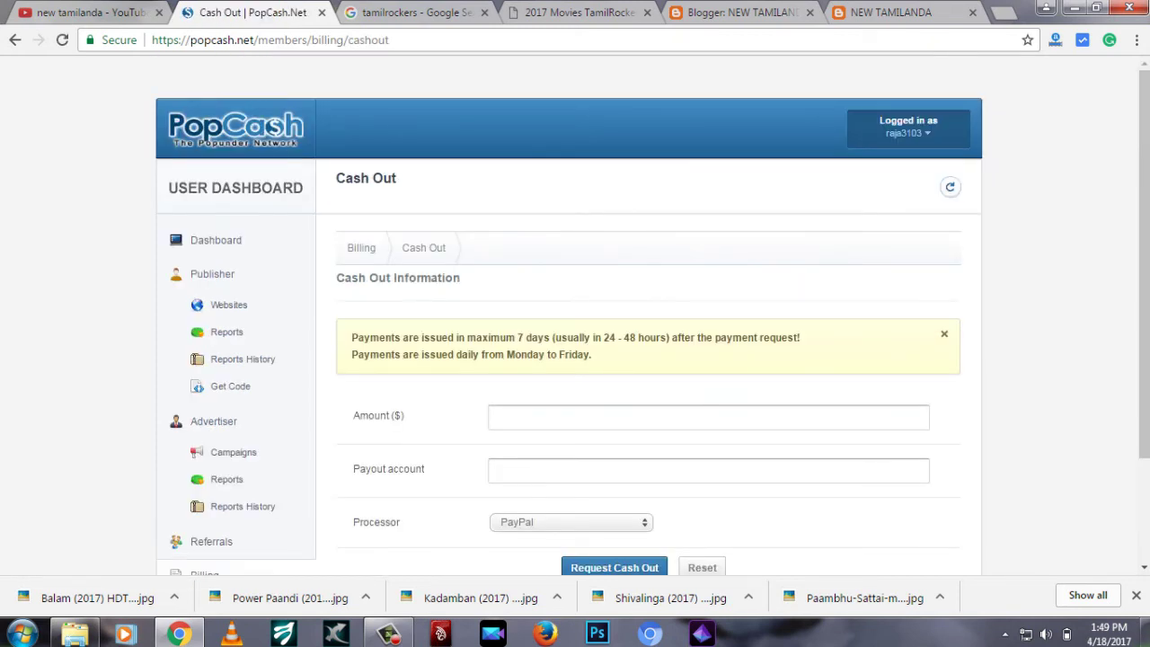
Examine the cash-out form's amount field and payment processor options, keeping PayPal as the processor
click(495, 417)
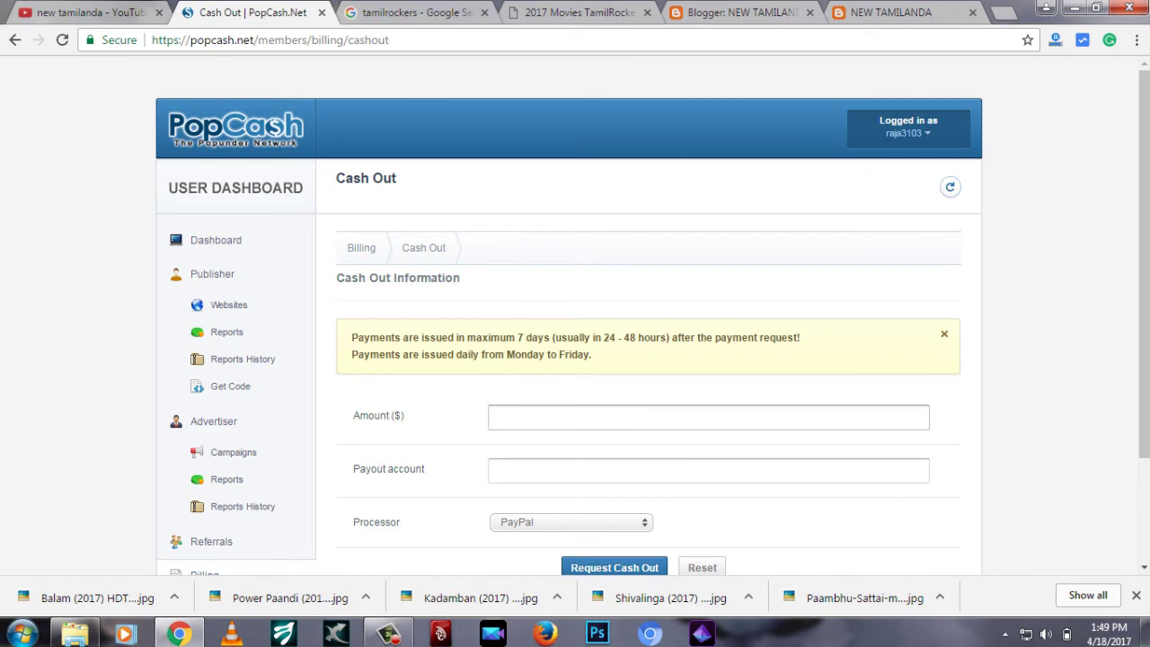
scroll(575, 315, down, 1)
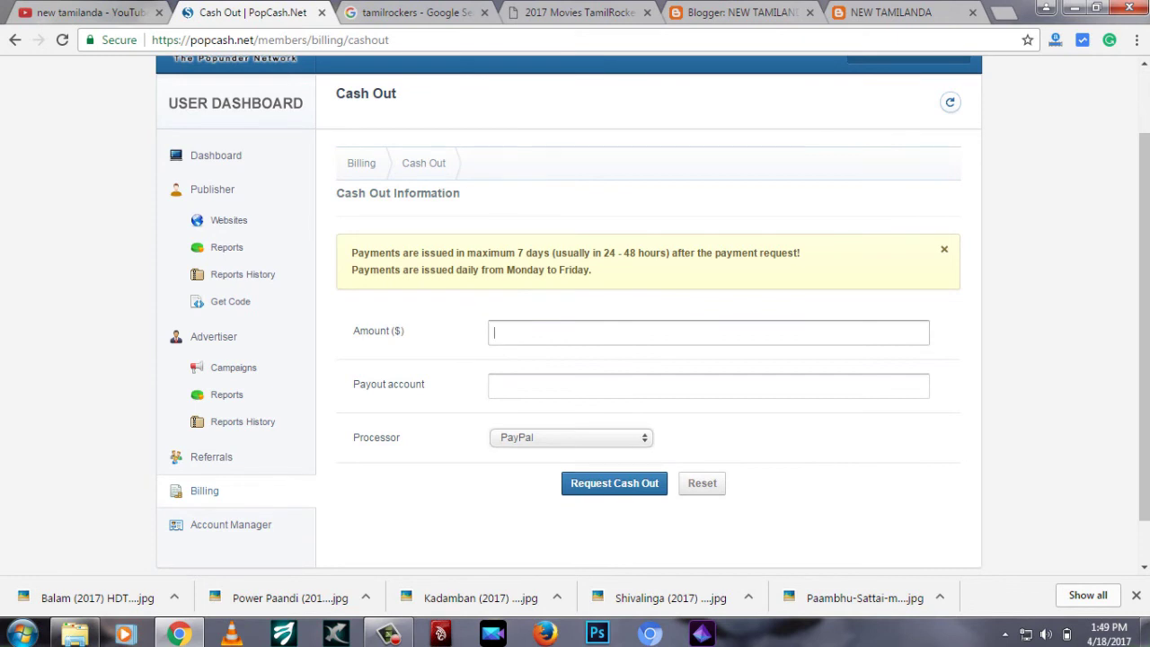
click(571, 438)
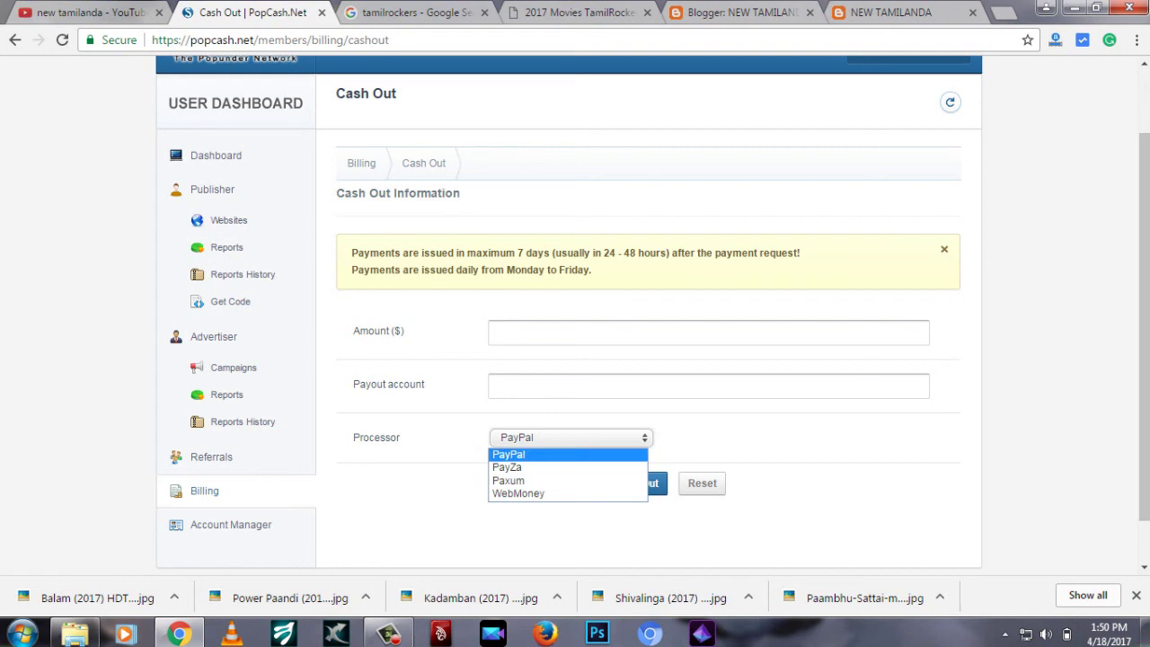
click(509, 454)
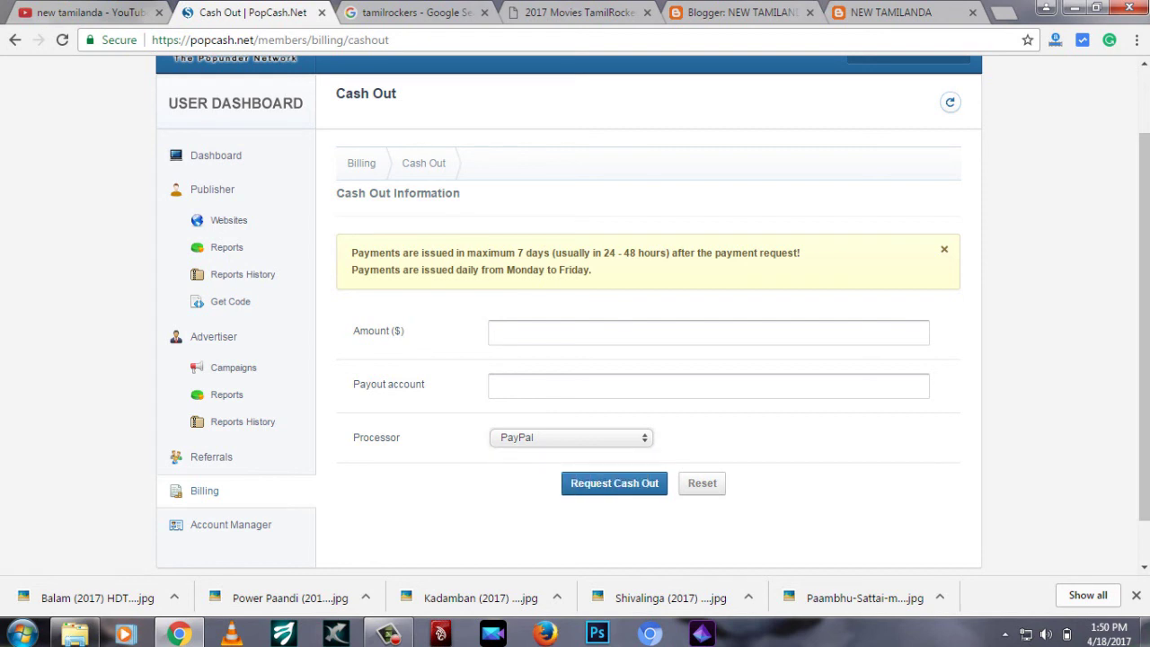
Leave the cash-out form for the Billing and Account Manager pages and look over the account options
click(204, 491)
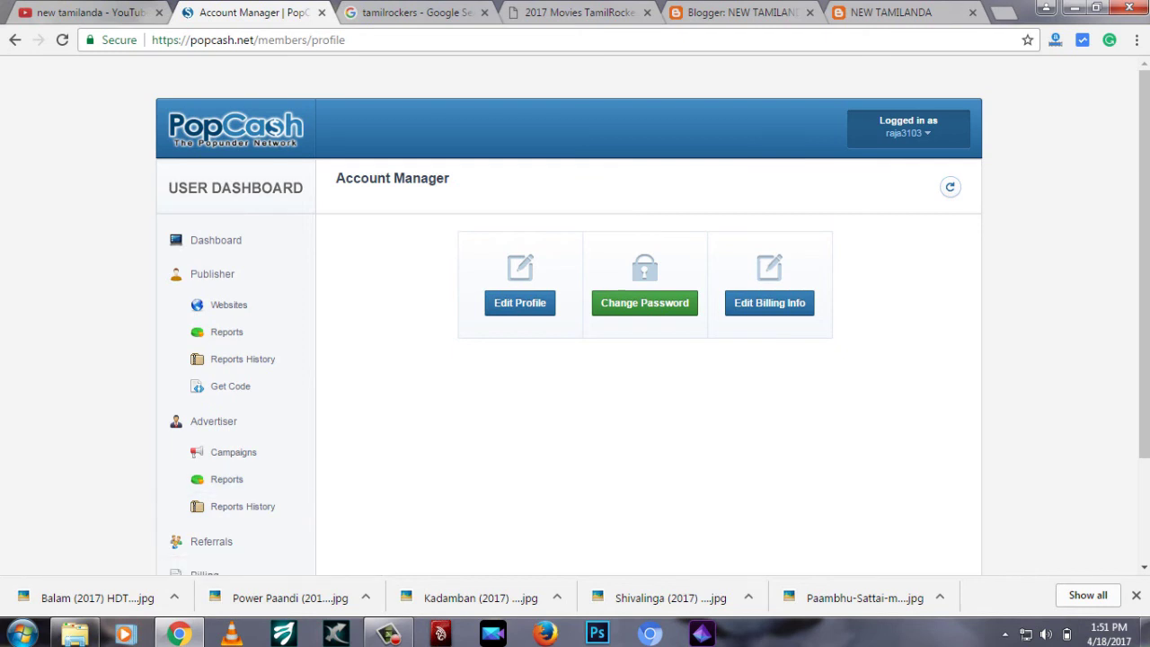
scroll(224, 449, down, 3)
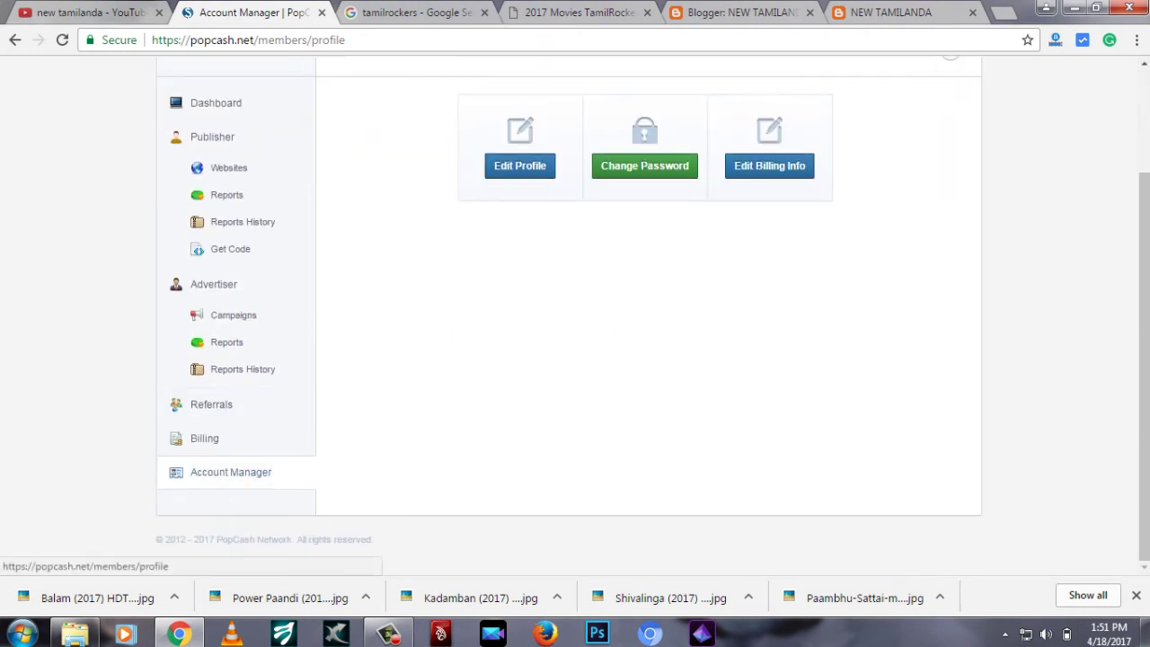
scroll(520, 250, up, 2)
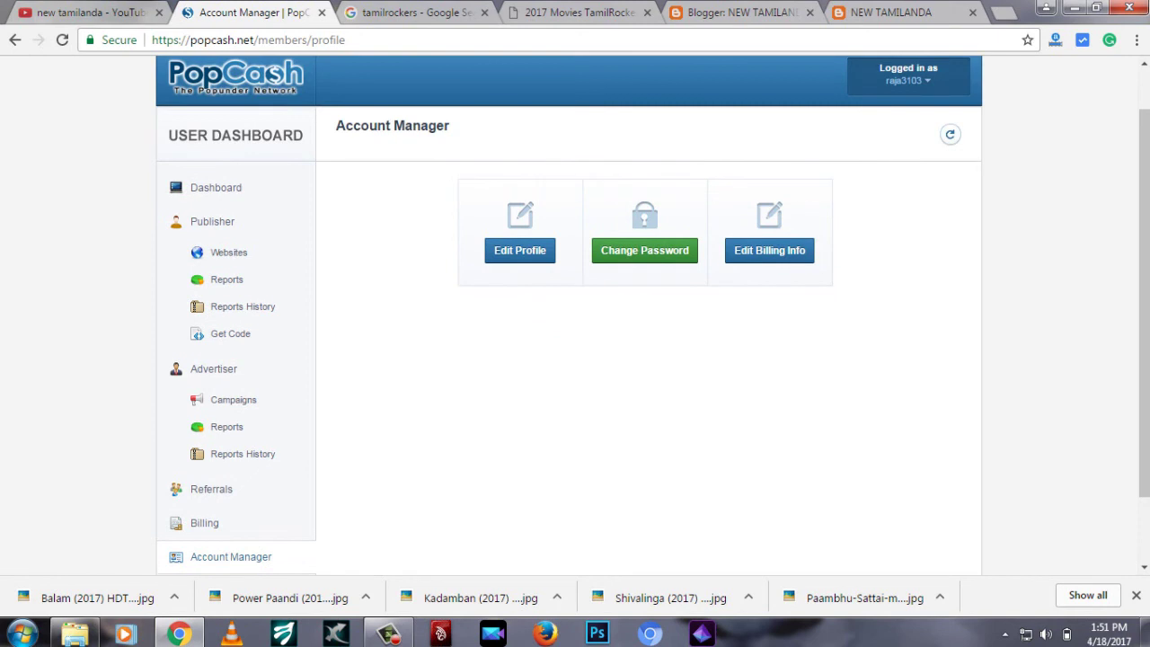